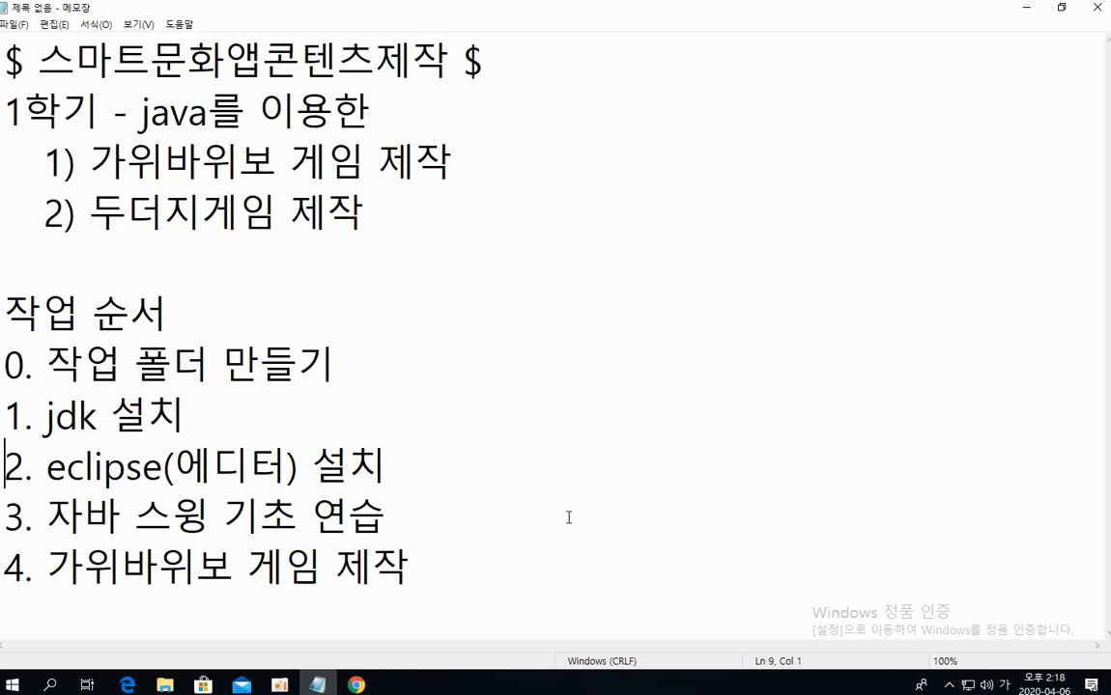
# Highlight the eclipse installation line in the notes, then switch to the browser and open eclipse.org
pyautogui.hotkey('shift', 'End')
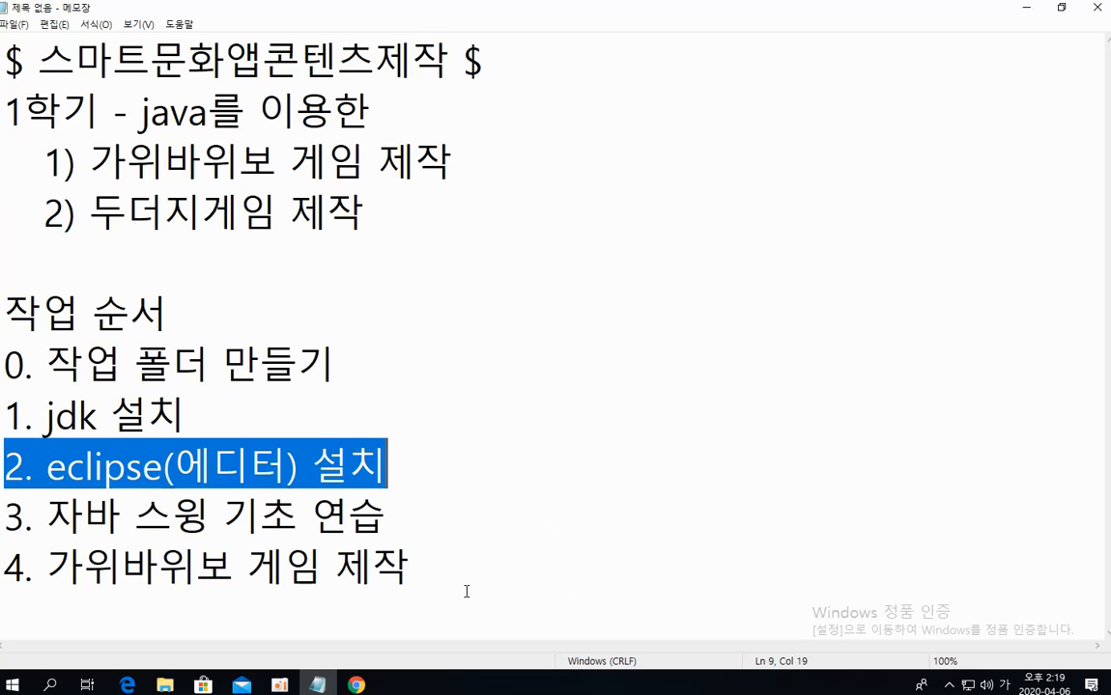
pyautogui.click(359, 686)
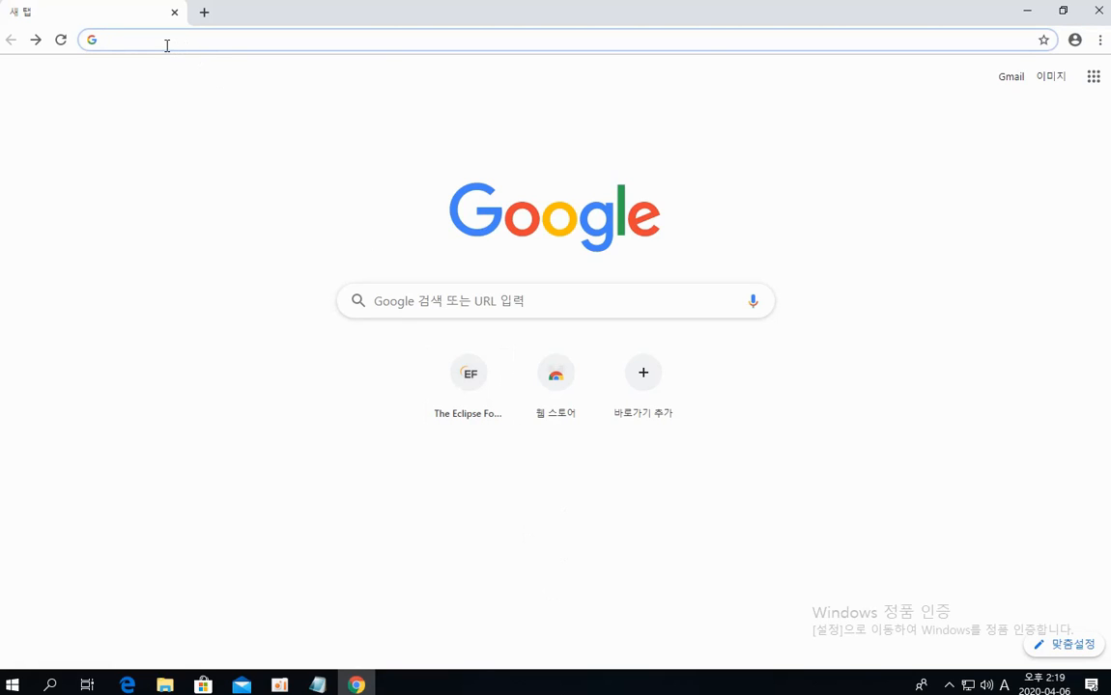
pyautogui.write('eclips')
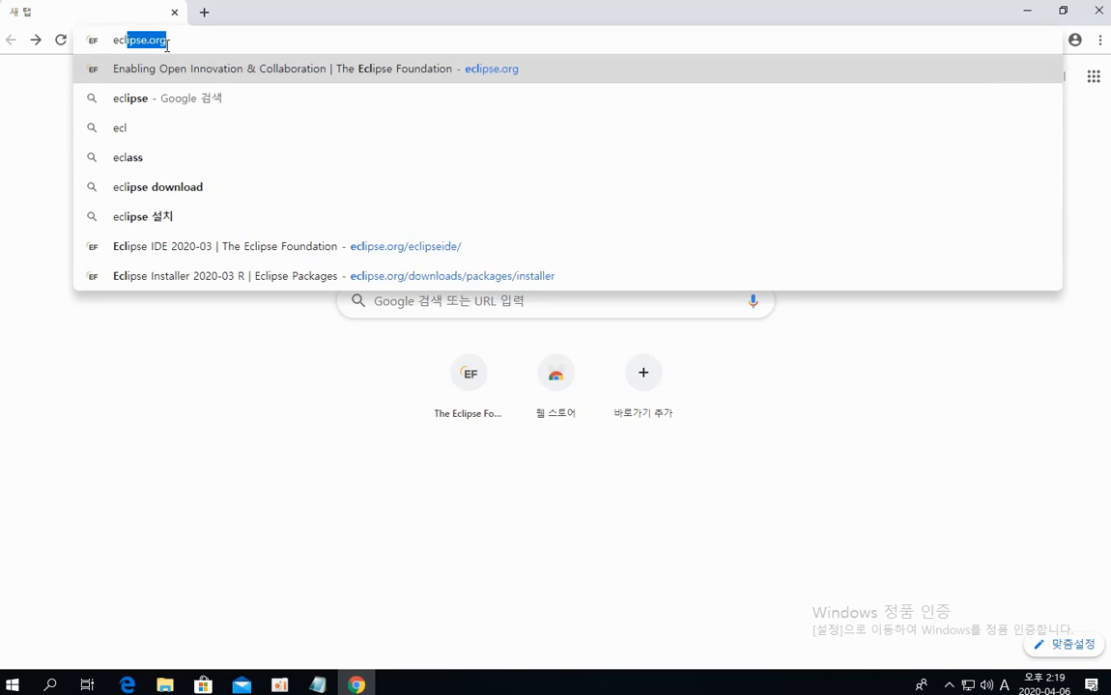
pyautogui.write('e.org')
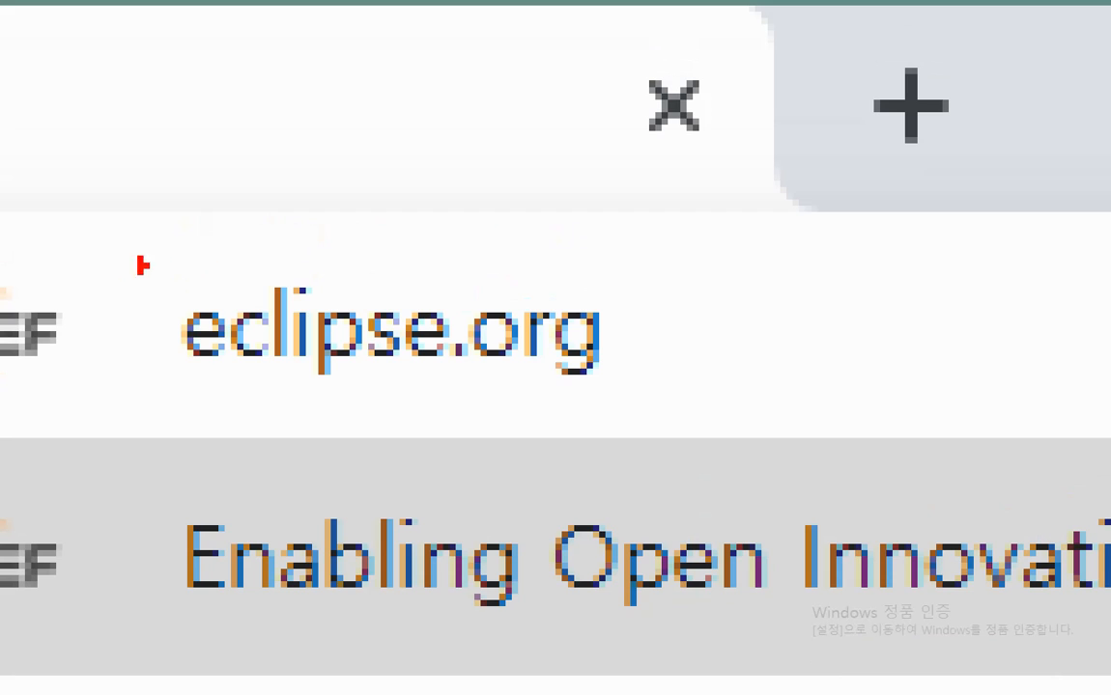
pyautogui.moveTo(125, 297)
pyautogui.mouseDown()
pyautogui.moveTo(124, 417)
pyautogui.moveTo(372, 419)
pyautogui.moveTo(642, 440)
pyautogui.moveTo(653, 285)
pyautogui.mouseUp()
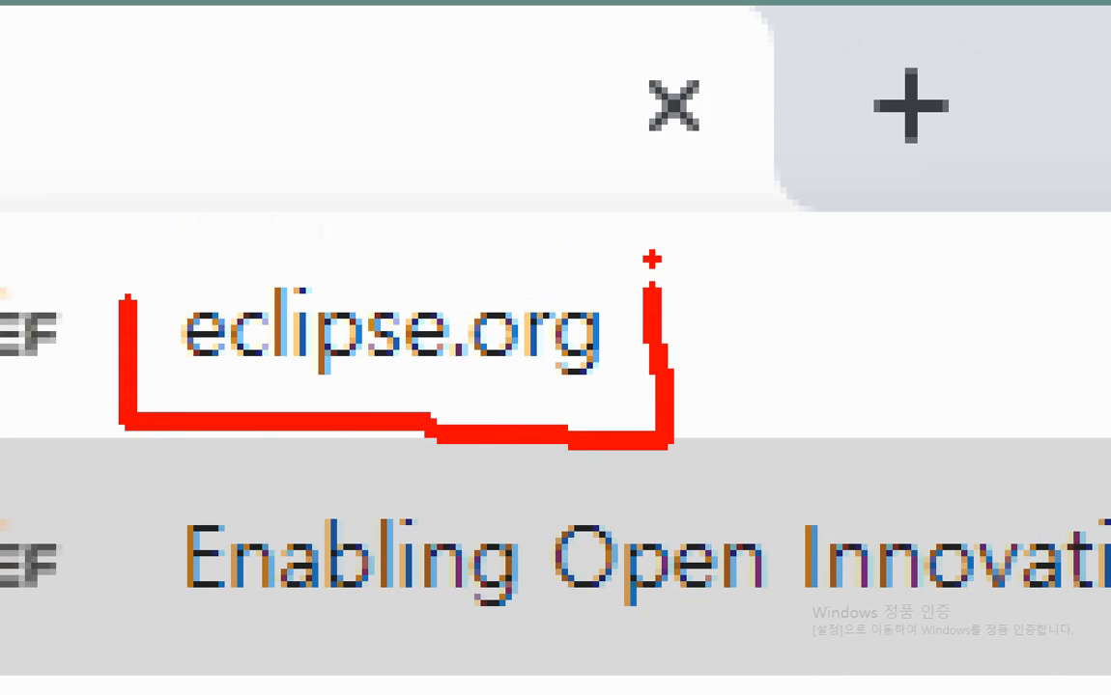
pyautogui.press('Escape')
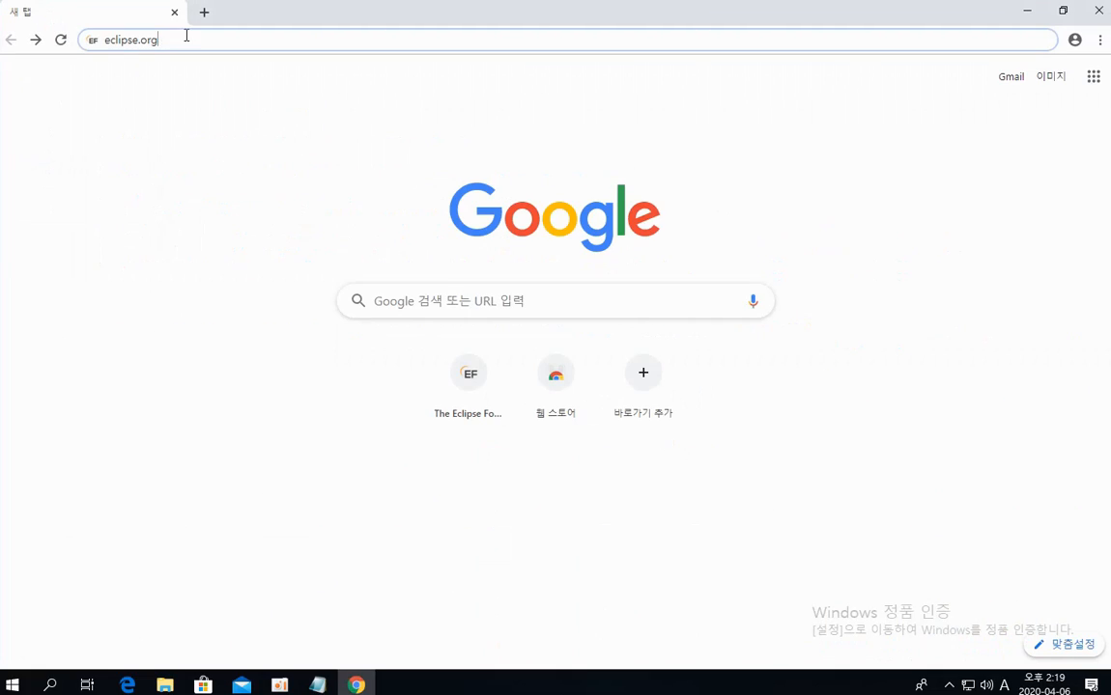
pyautogui.press('Return')
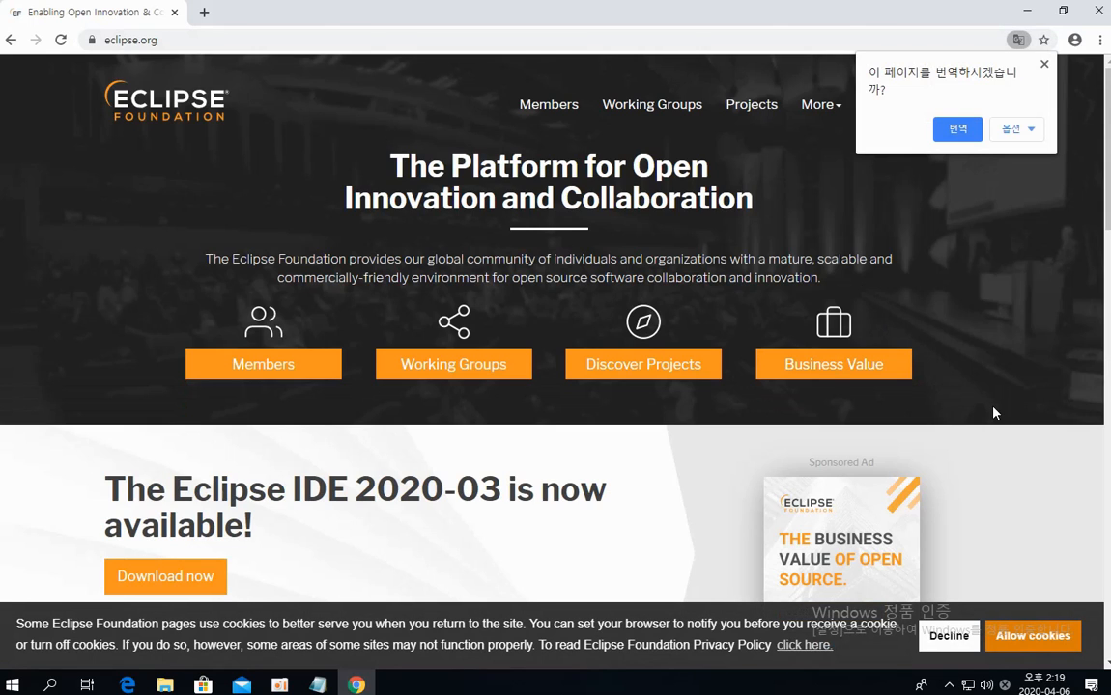
# Open the Eclipse IDE download page from the Eclipse home page's Download now link
pyautogui.scroll(-2, 995, 413)
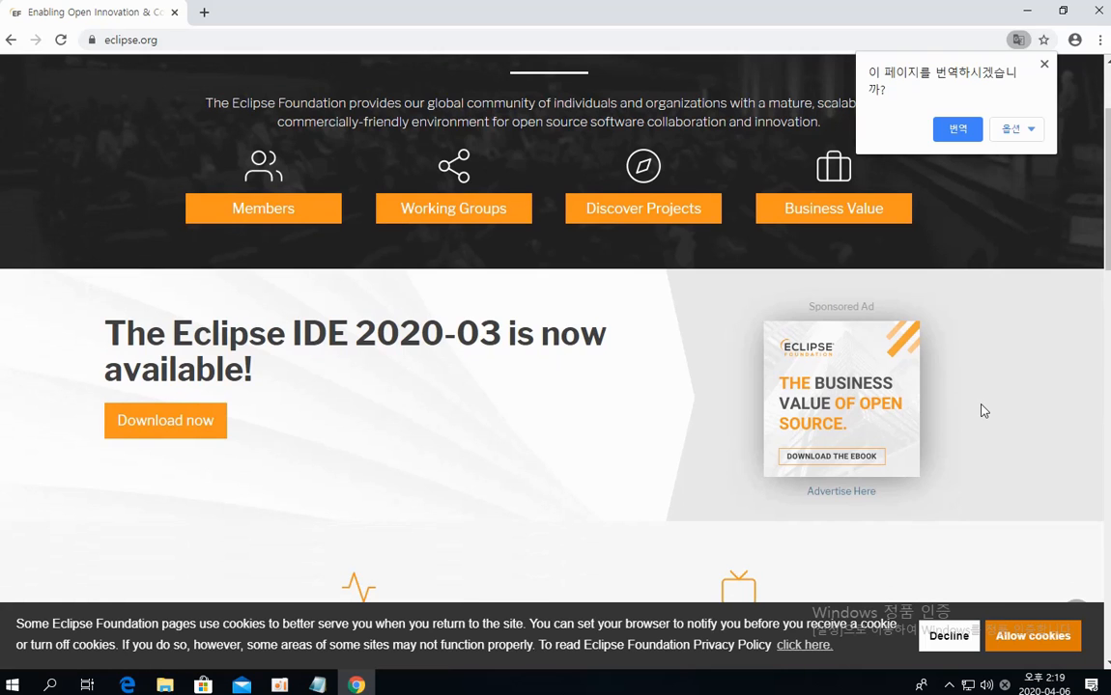
pyautogui.scroll(-2, 981, 410)
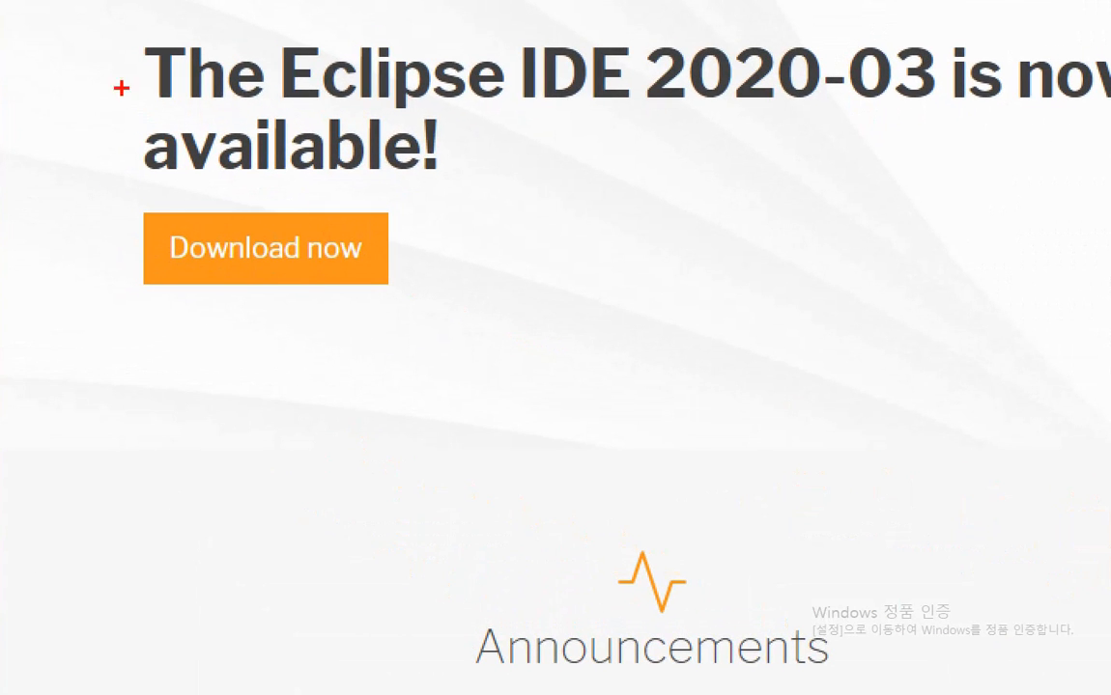
pyautogui.moveTo(104, 66)
pyautogui.mouseDown()
pyautogui.moveTo(93, 246)
pyautogui.moveTo(156, 316)
pyautogui.moveTo(322, 315)
pyautogui.moveTo(417, 294)
pyautogui.moveTo(415, 188)
pyautogui.mouseUp()
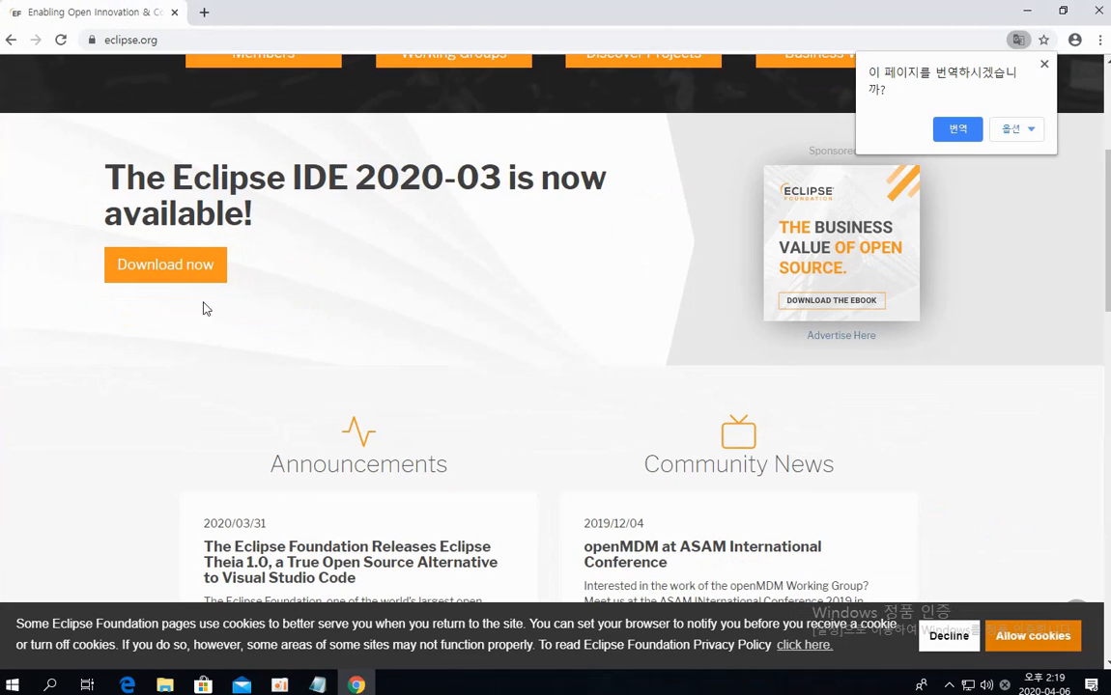
pyautogui.click(164, 267)
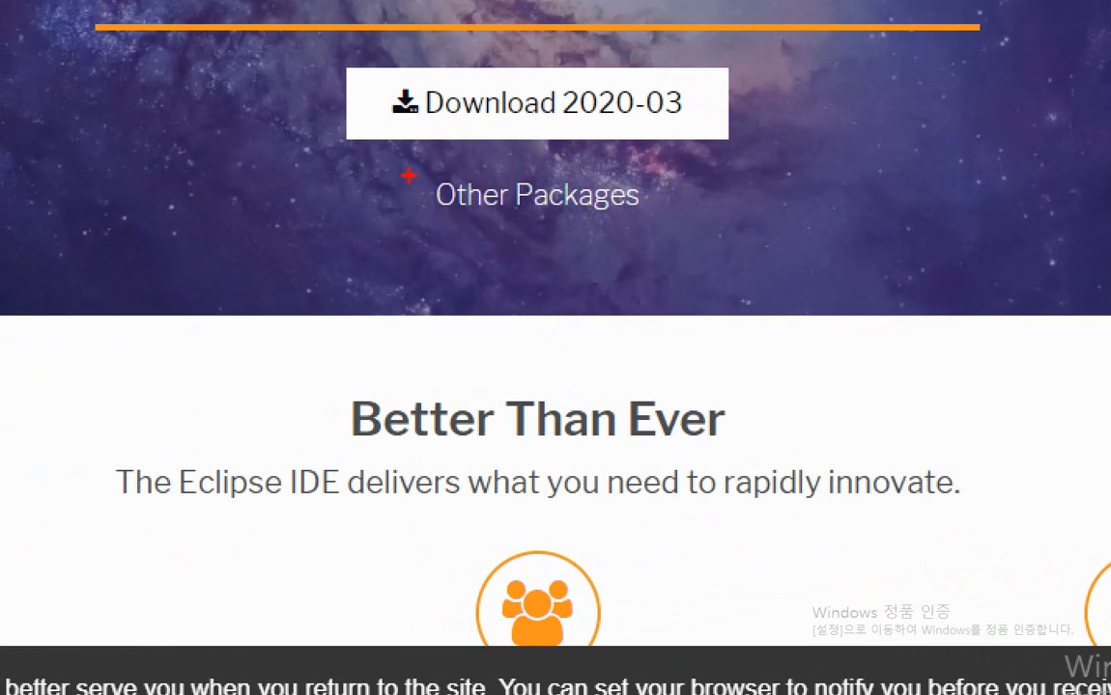
# Open the Other Packages list of Eclipse downloads
pyautogui.moveTo(414, 222); pyautogui.dragTo(567, 221)
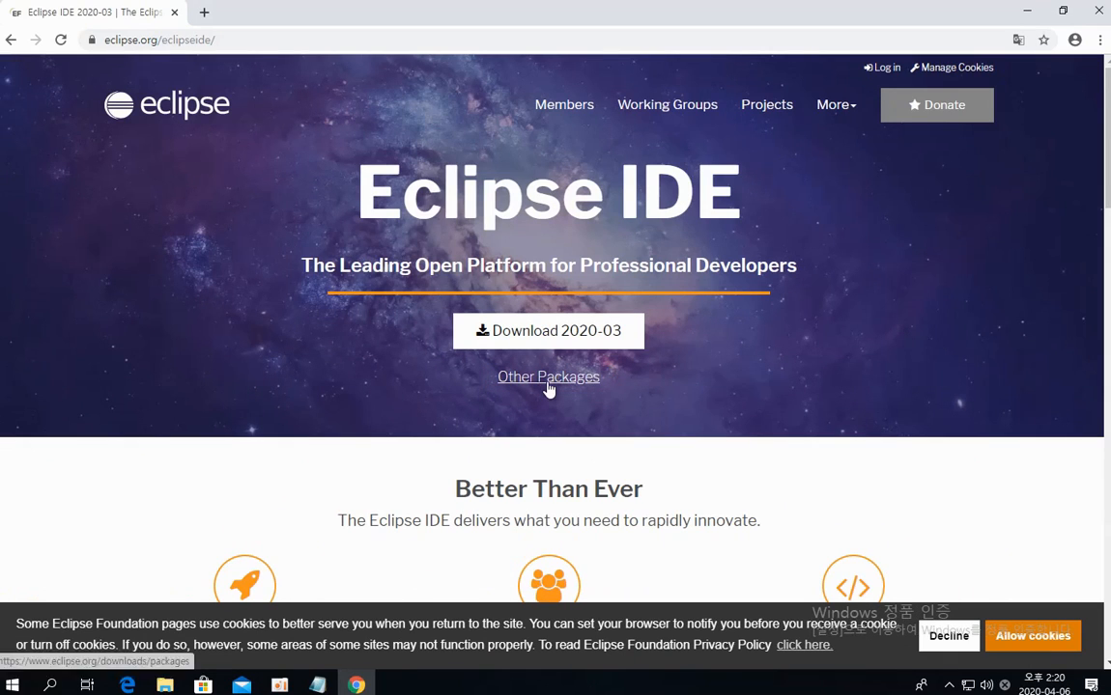
pyautogui.click(547, 377)
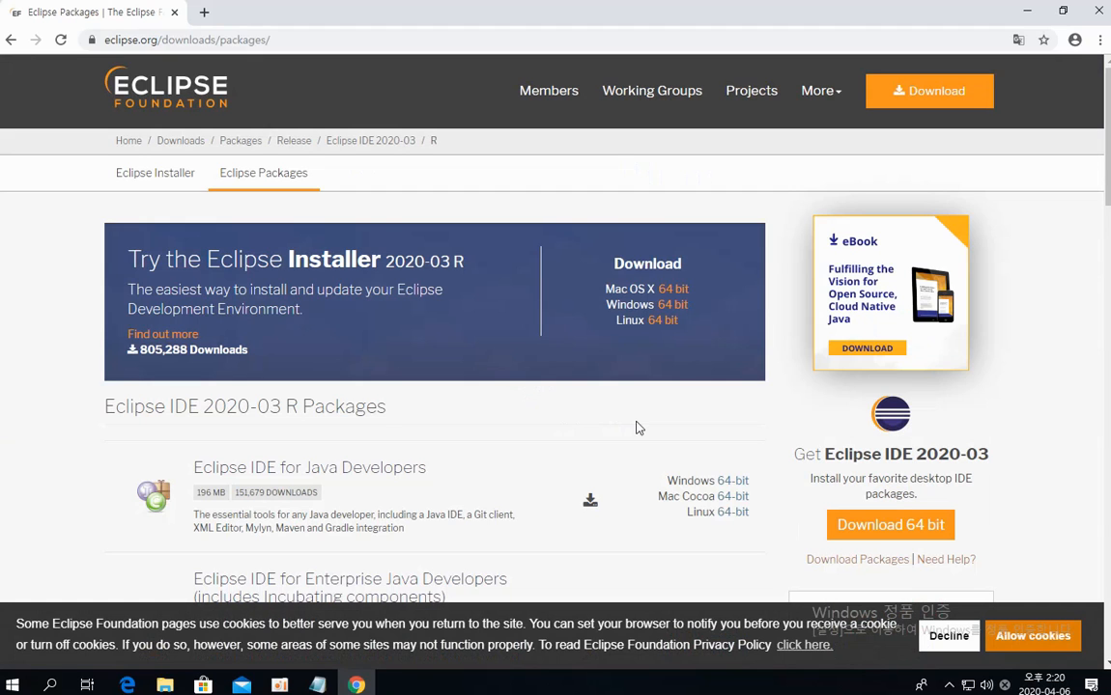
# Open the Eclipse 2018-09 (4.9) release packages from the More Downloads list
pyautogui.scroll(-1, 637, 427)
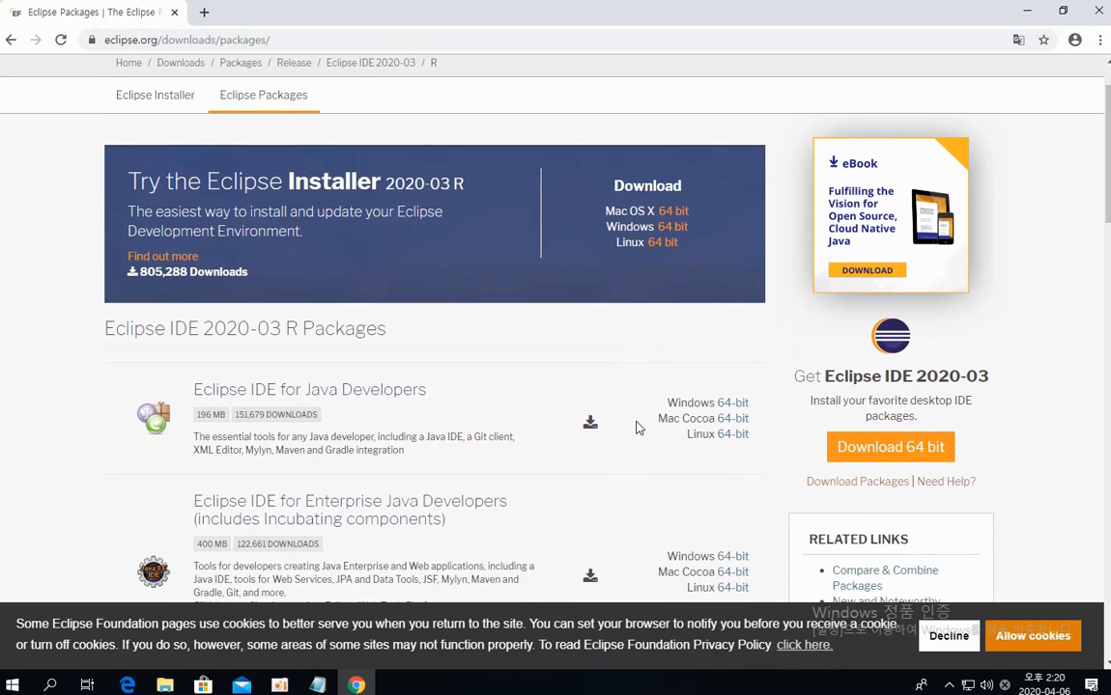
pyautogui.scroll(-4, 636, 428)
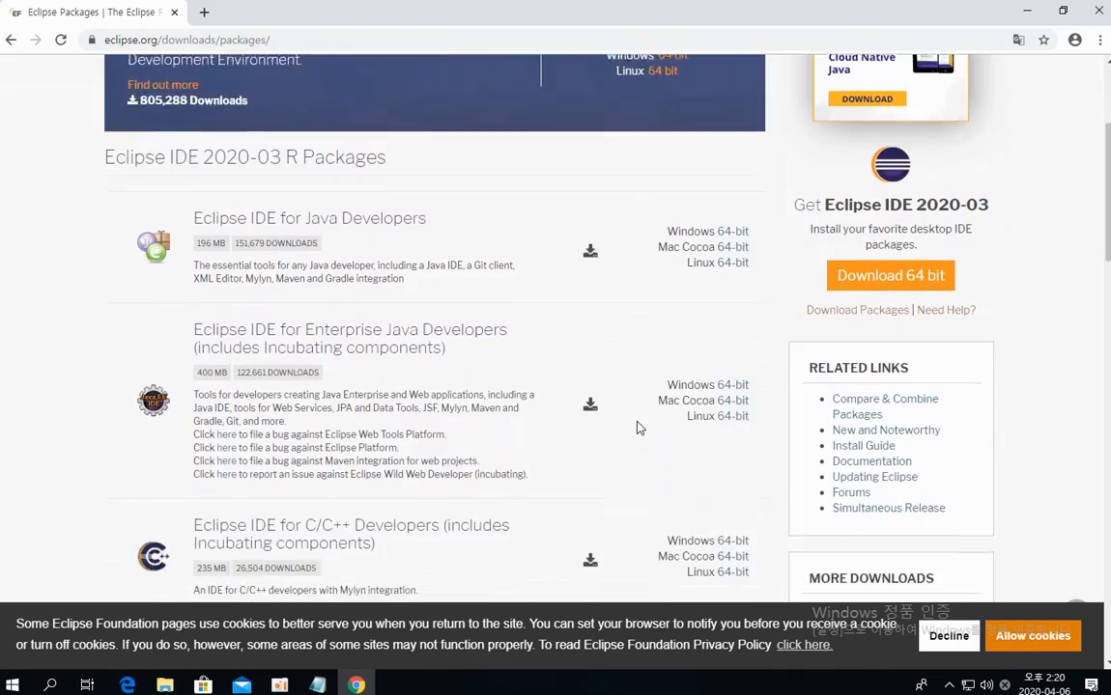
pyautogui.scroll(-4, 636, 428)
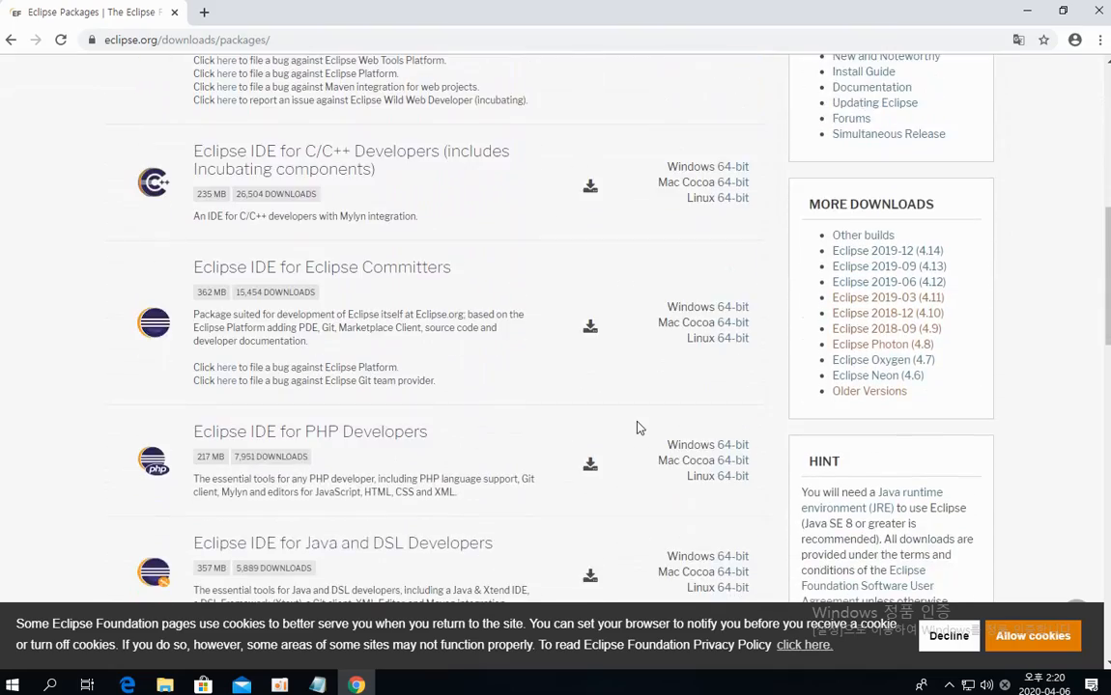
pyautogui.scroll(-1, 636, 427)
pyautogui.scroll(1, 636, 426)
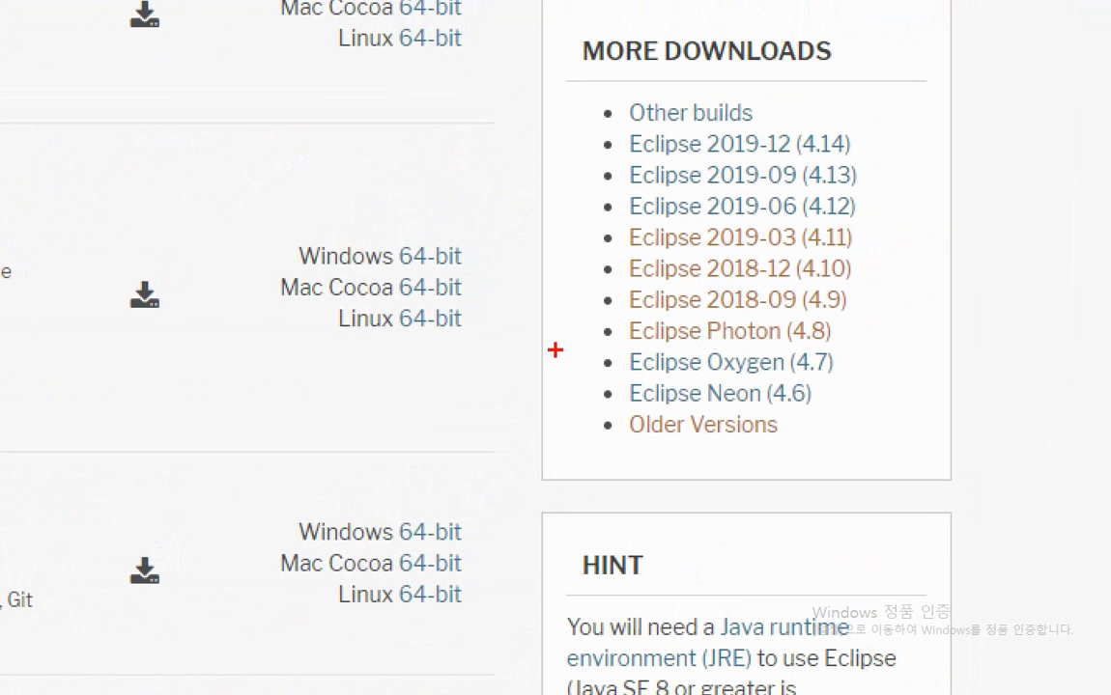
pyautogui.moveTo(595, 289)
pyautogui.mouseDown()
pyautogui.moveTo(595, 314)
pyautogui.moveTo(859, 314)
pyautogui.mouseUp()
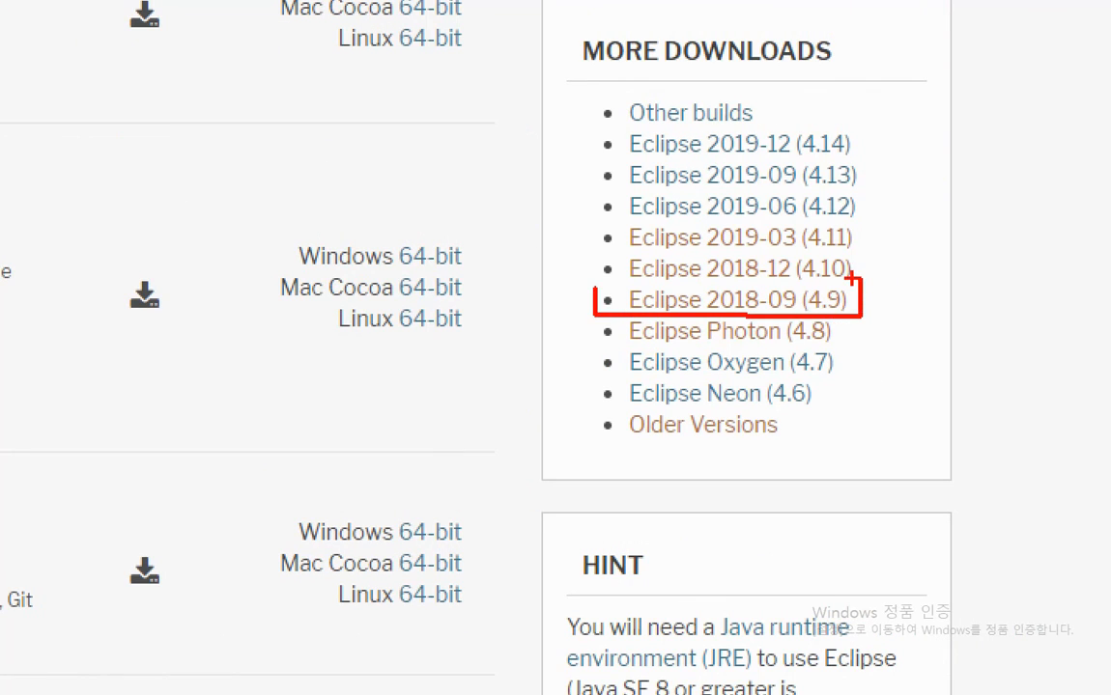
pyautogui.moveTo(877, 120)
pyautogui.mouseDown()
pyautogui.moveTo(892, 247)
pyautogui.moveTo(864, 282)
pyautogui.mouseUp()
pyautogui.moveTo(971, 126)
pyautogui.mouseDown()
pyautogui.moveTo(925, 176)
pyautogui.moveTo(951, 170)
pyautogui.moveTo(971, 211)
pyautogui.mouseUp()
pyautogui.moveTo(951, 180); pyautogui.dragTo(995, 179)
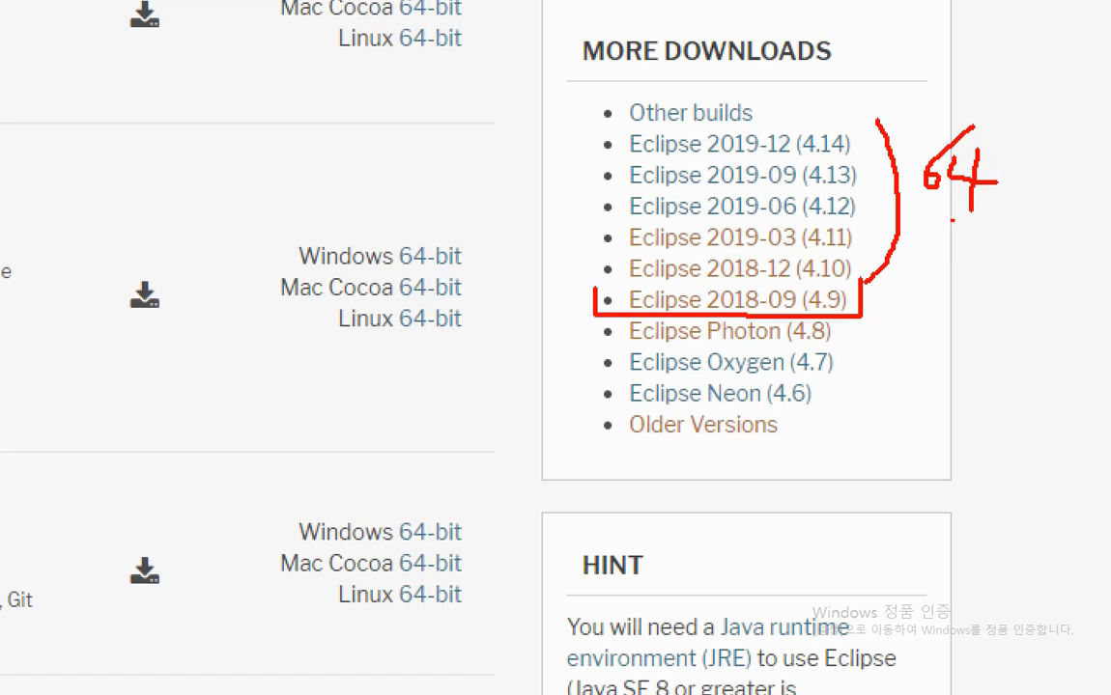
pyautogui.moveTo(862, 300)
pyautogui.mouseDown()
pyautogui.moveTo(923, 306)
pyautogui.moveTo(923, 328)
pyautogui.moveTo(1010, 320)
pyautogui.mouseUp()
pyautogui.moveTo(931, 345)
pyautogui.mouseDown()
pyautogui.moveTo(916, 386)
pyautogui.moveTo(923, 374)
pyautogui.mouseUp()
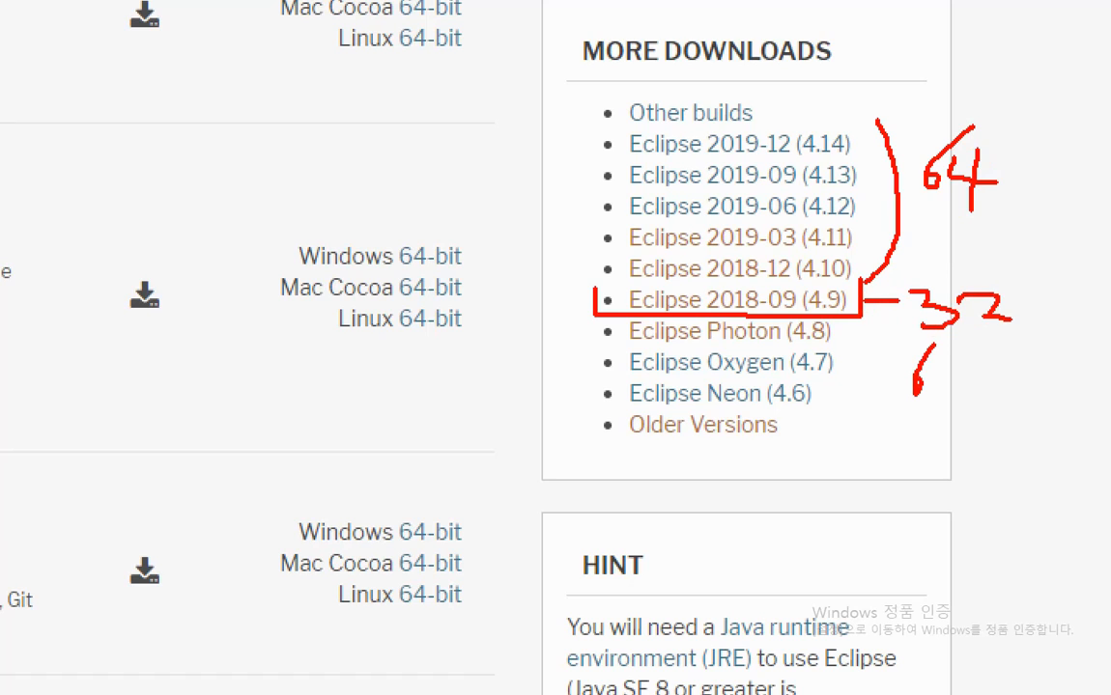
pyautogui.moveTo(986, 360); pyautogui.dragTo(979, 397)
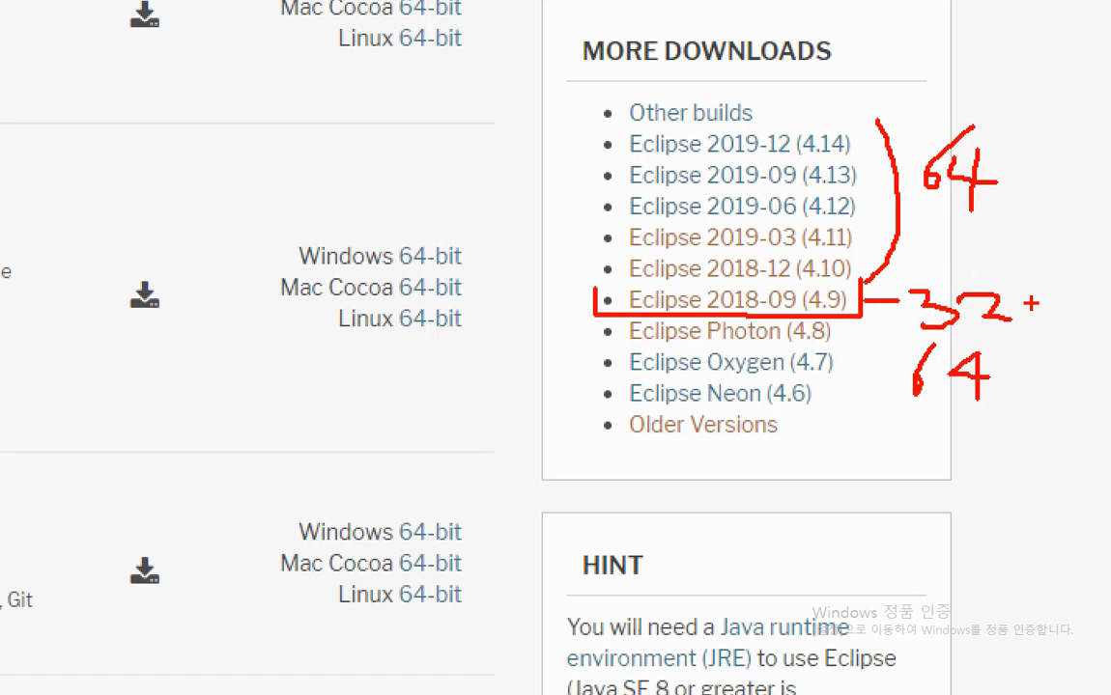
pyautogui.moveTo(1029, 287); pyautogui.dragTo(1055, 286)
pyautogui.press('Escape')
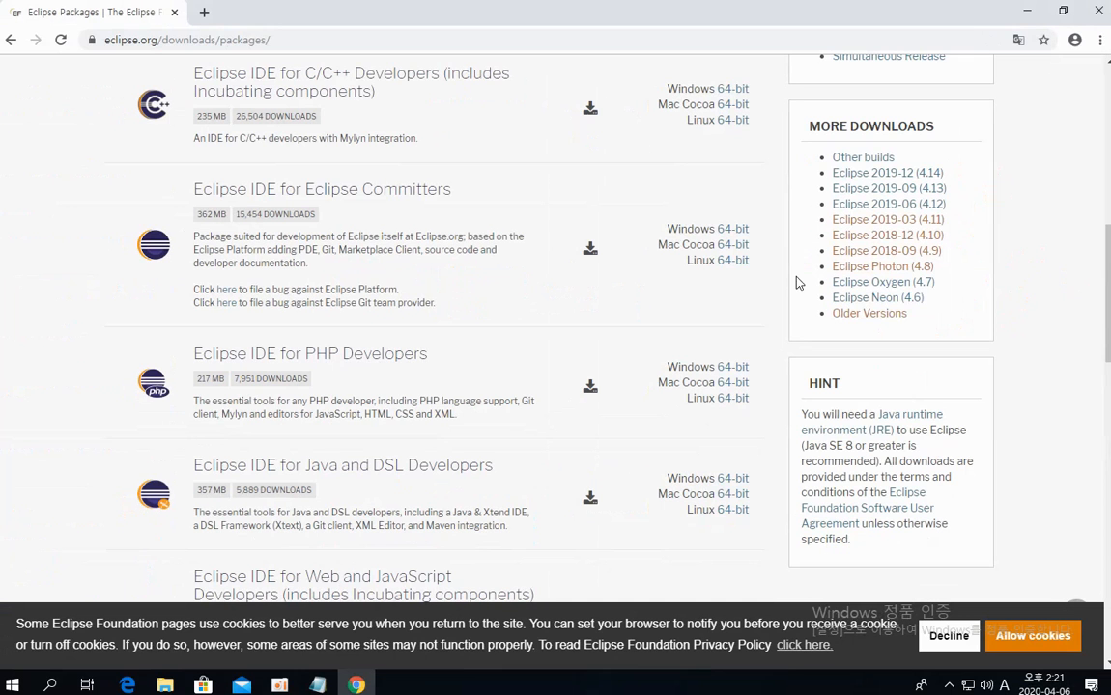
pyautogui.click(905, 255)
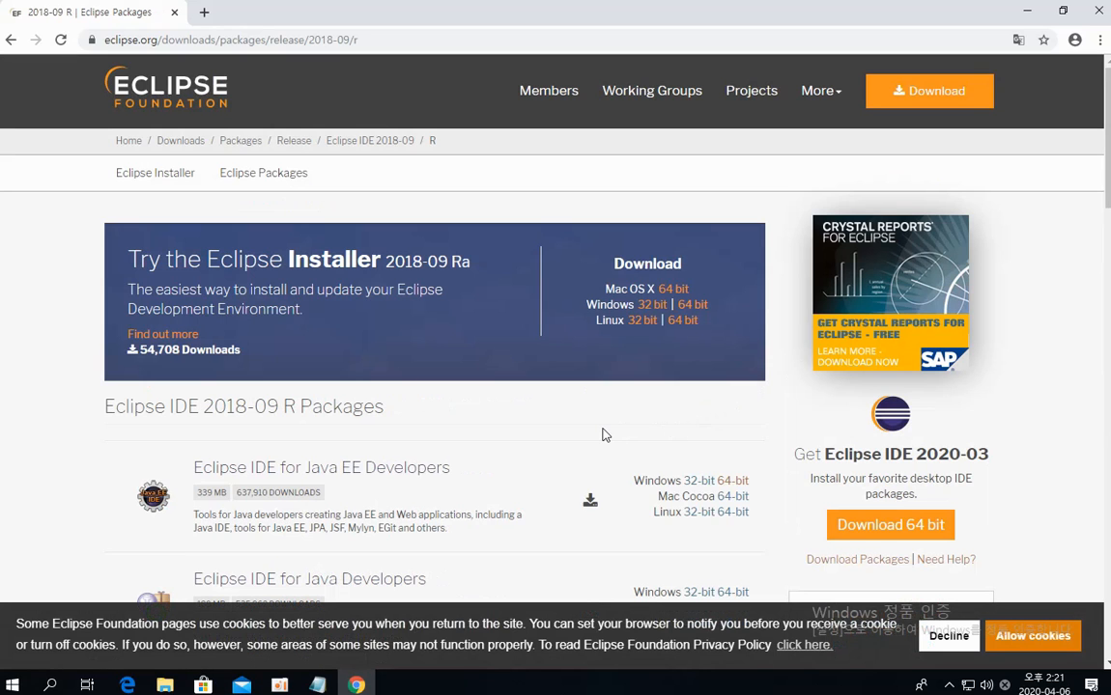
# Choose the Windows 64-bit download of Eclipse IDE for Java Developers
pyautogui.scroll(-1, 602, 436)
pyautogui.scroll(-3, 602, 436)
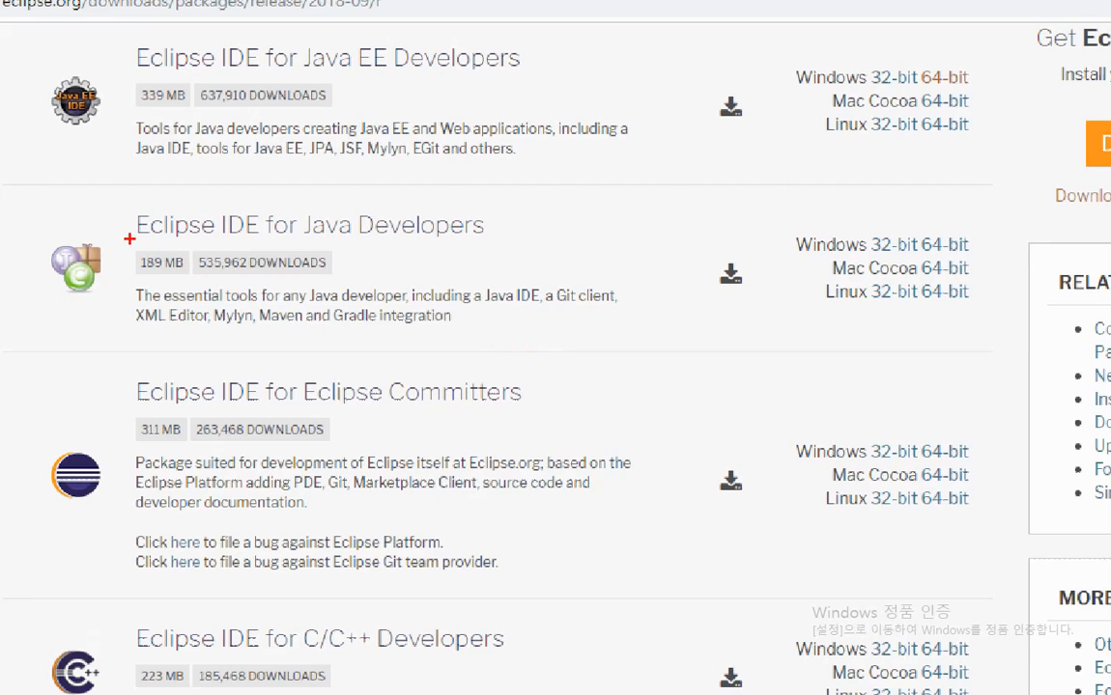
pyautogui.moveTo(23, 212)
pyautogui.mouseDown()
pyautogui.moveTo(60, 312)
pyautogui.moveTo(109, 241)
pyautogui.moveTo(56, 189)
pyautogui.moveTo(21, 214)
pyautogui.mouseUp()
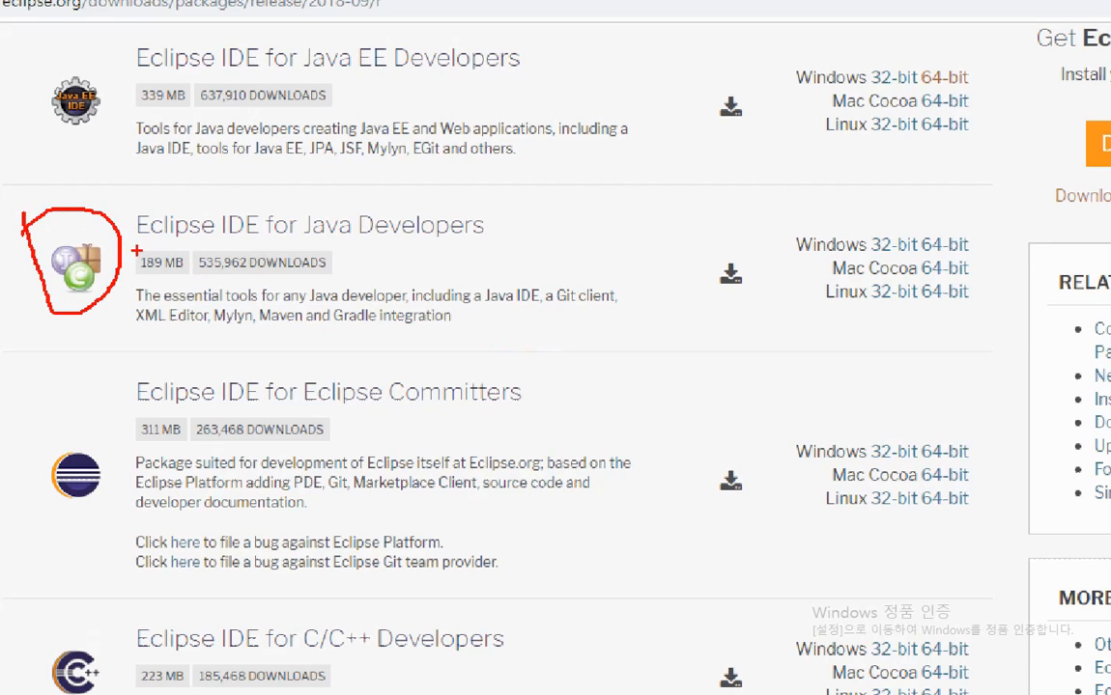
pyautogui.moveTo(124, 246); pyautogui.dragTo(500, 234)
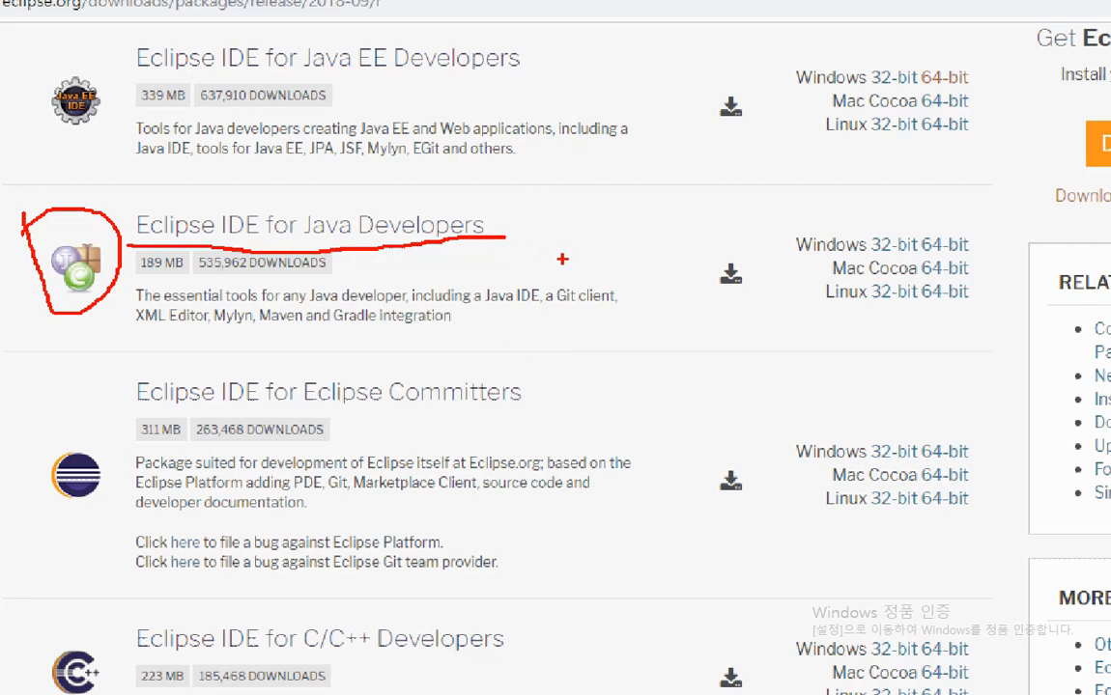
pyautogui.moveTo(792, 258); pyautogui.dragTo(974, 259)
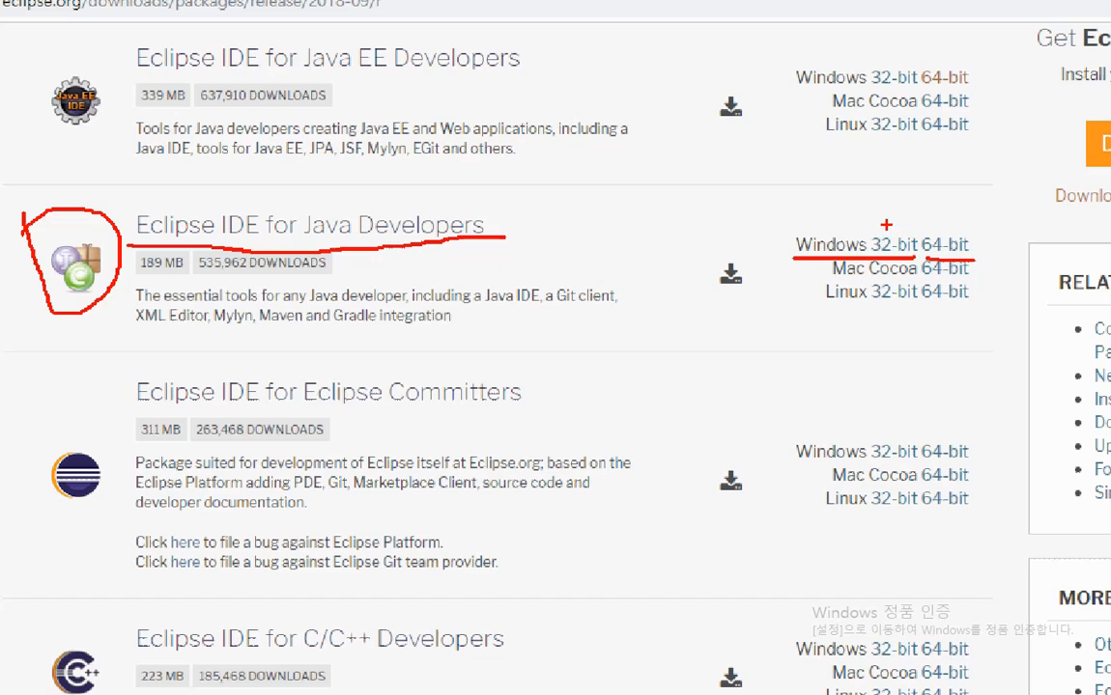
pyautogui.moveTo(886, 225); pyautogui.dragTo(888, 234)
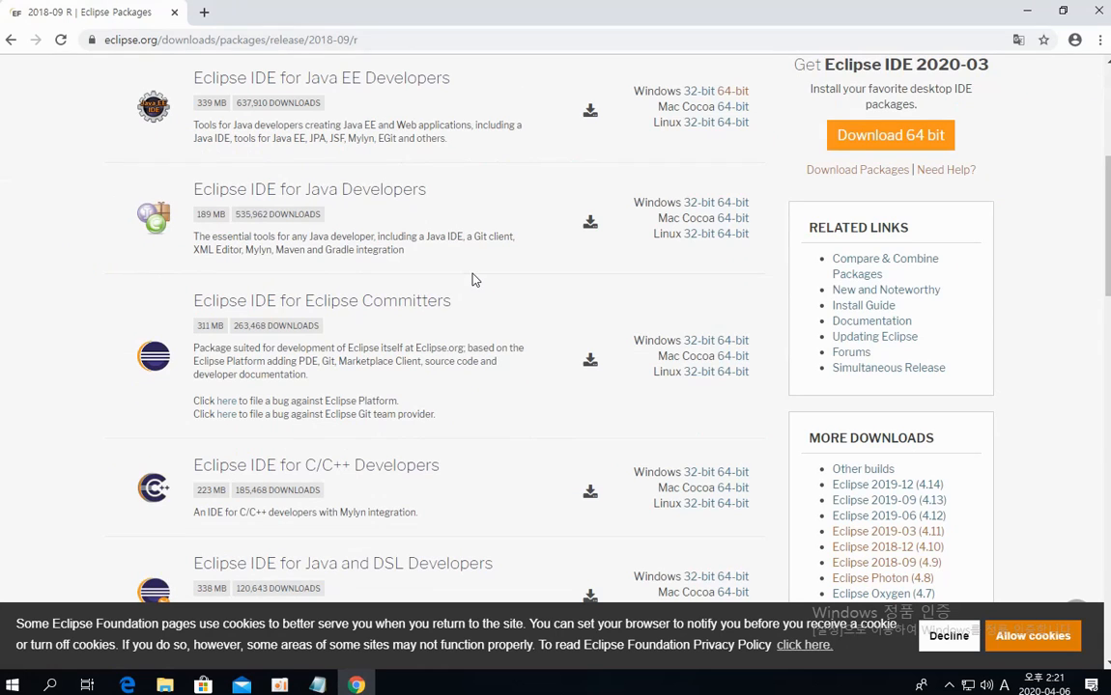
pyautogui.click(734, 204)
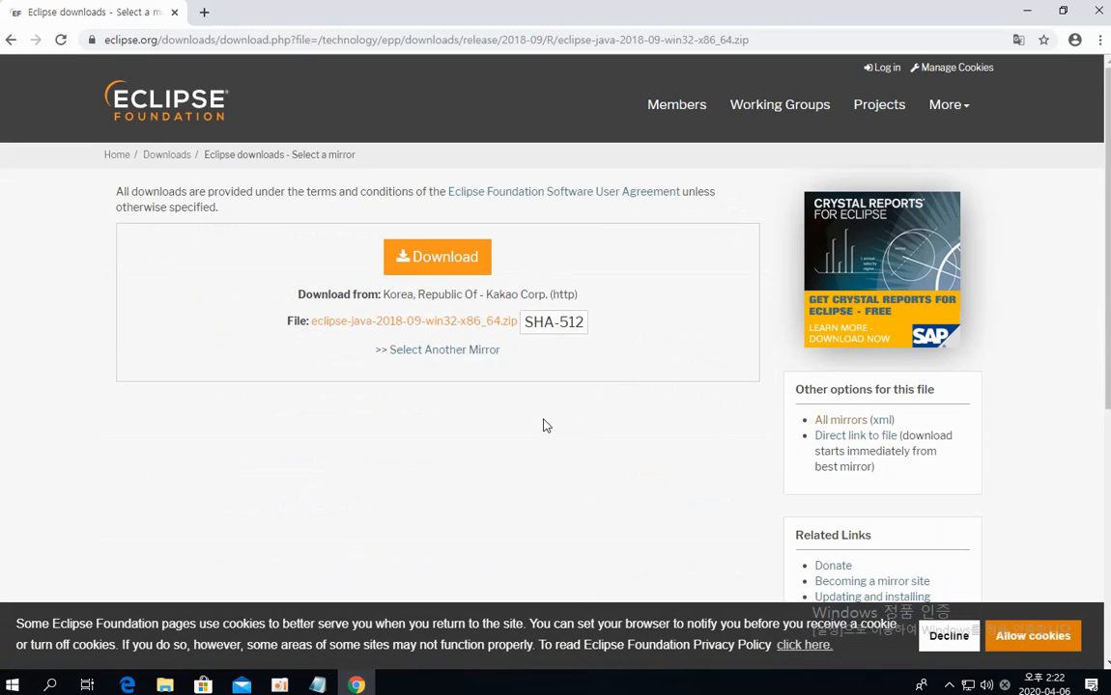
# Download eclipse-java-2018-09-win32-x86_64.zip and show the downloaded file in its folder
pyautogui.click(436, 275)
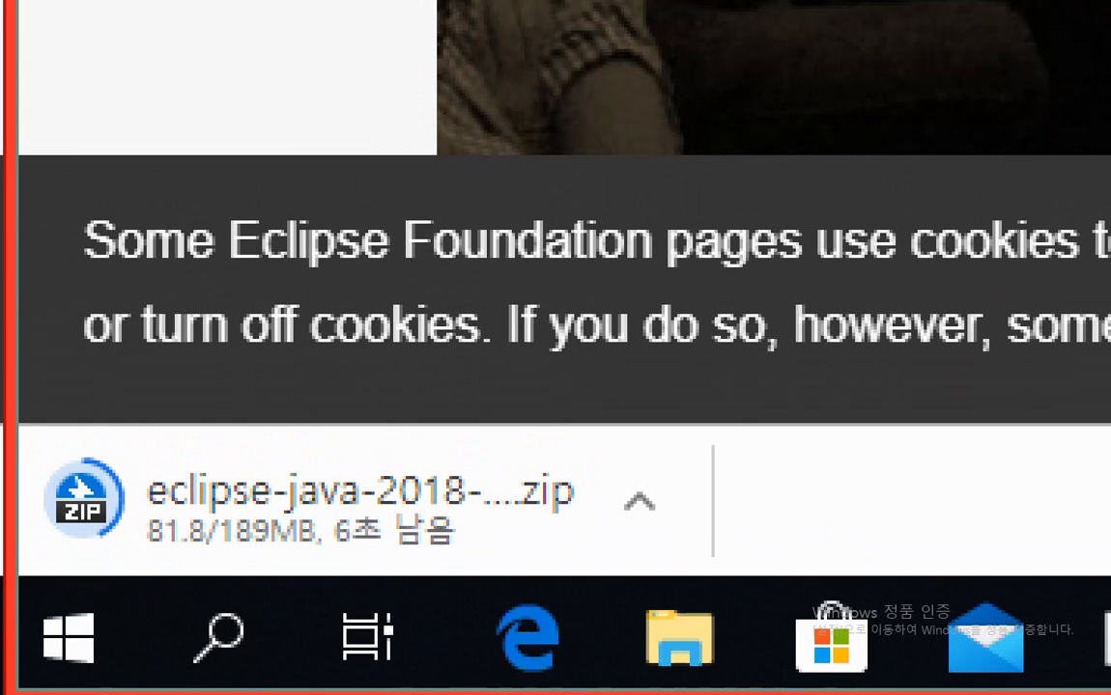
pyautogui.moveTo(379, 424)
pyautogui.mouseDown()
pyautogui.moveTo(385, 459)
pyautogui.moveTo(436, 417)
pyautogui.mouseUp()
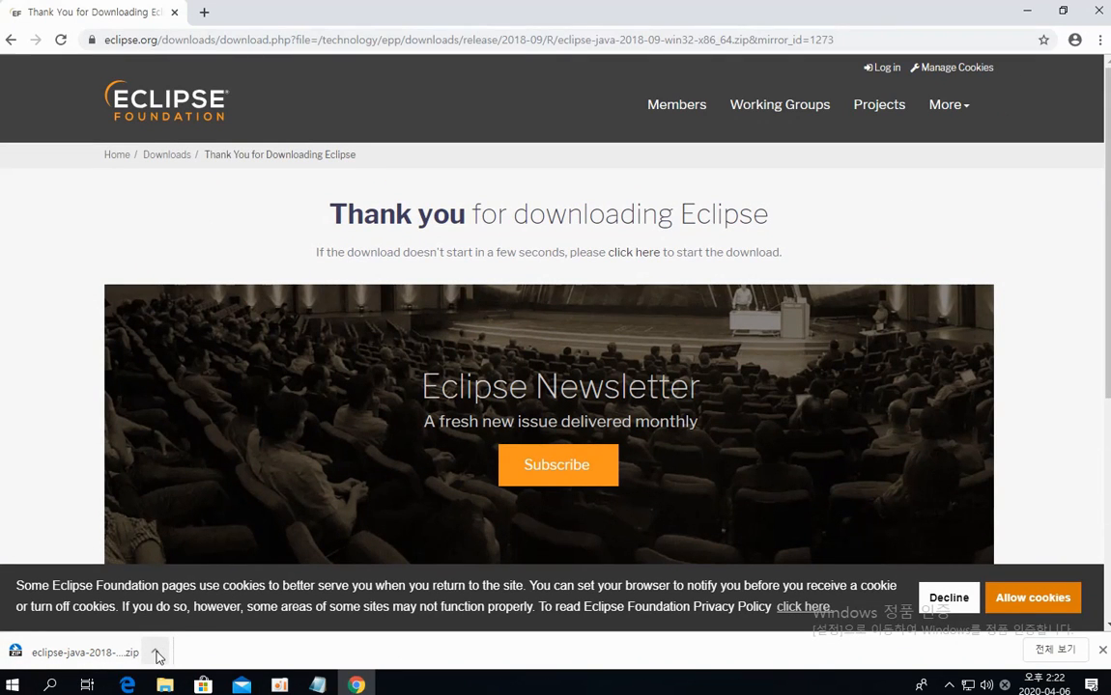
pyautogui.click(155, 653)
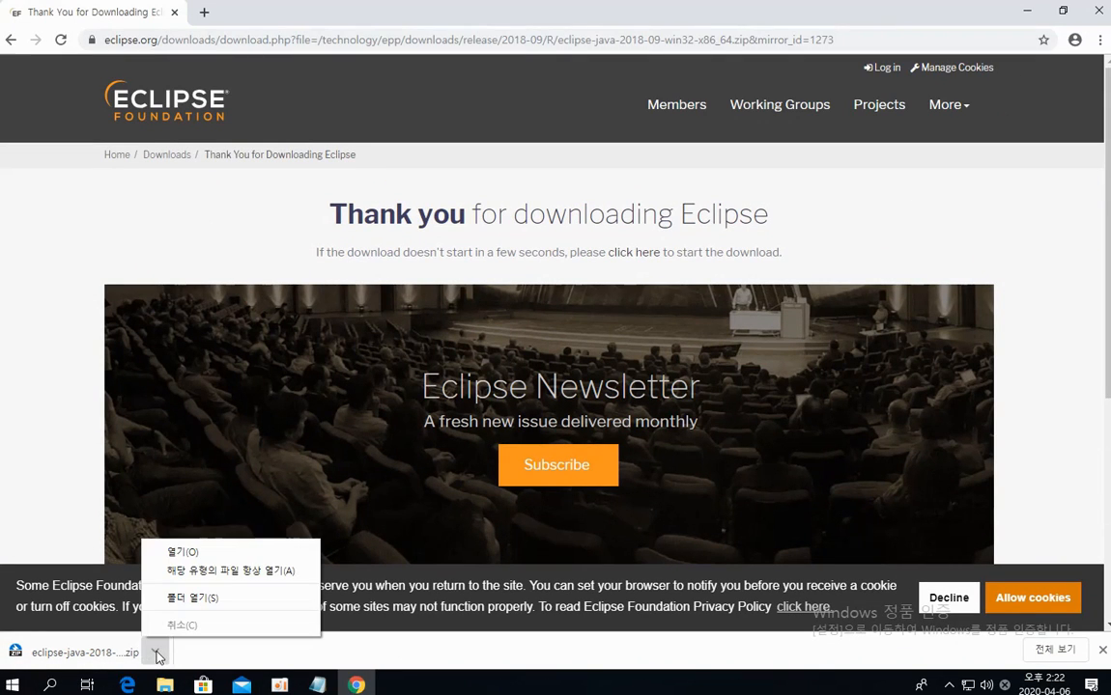
pyautogui.click(184, 598)
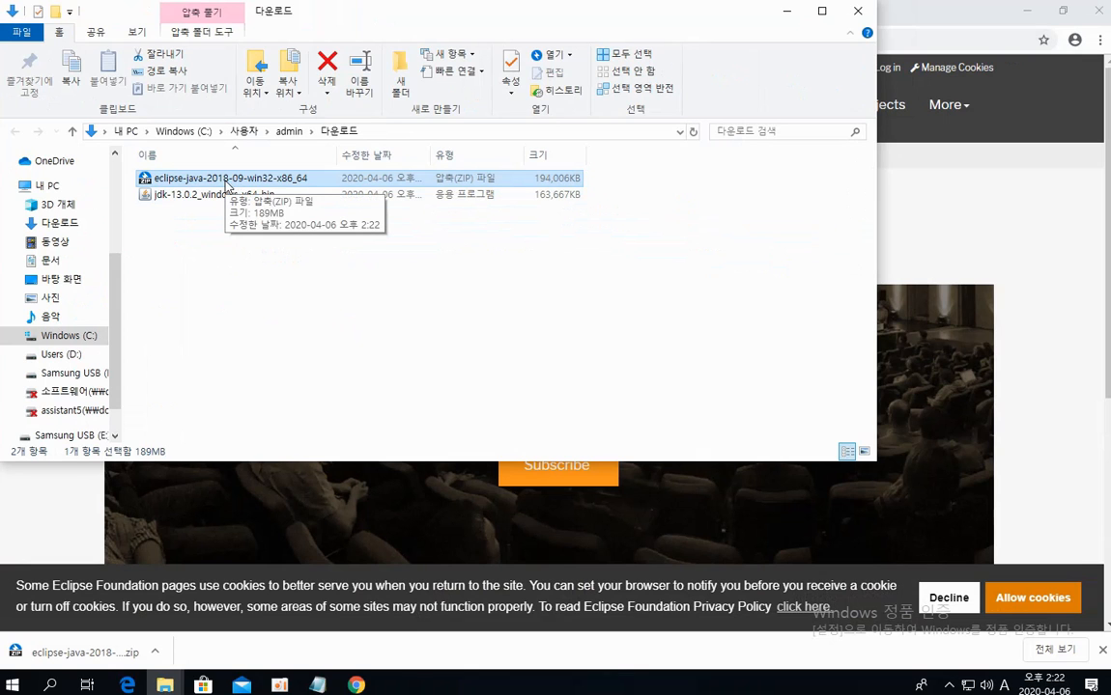
# Open the eclipse-java-2018-09-win32-x86_64 archive in the archive program
pyautogui.doubleClick(227, 182)
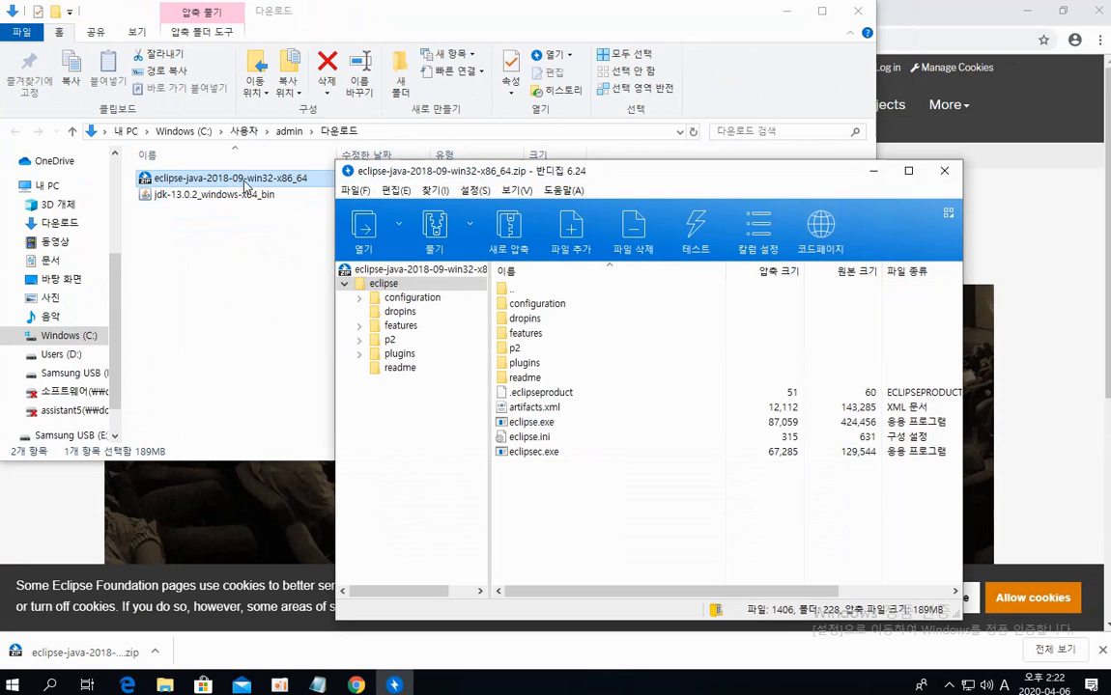
pyautogui.moveTo(412, 175); pyautogui.dragTo(386, 89)
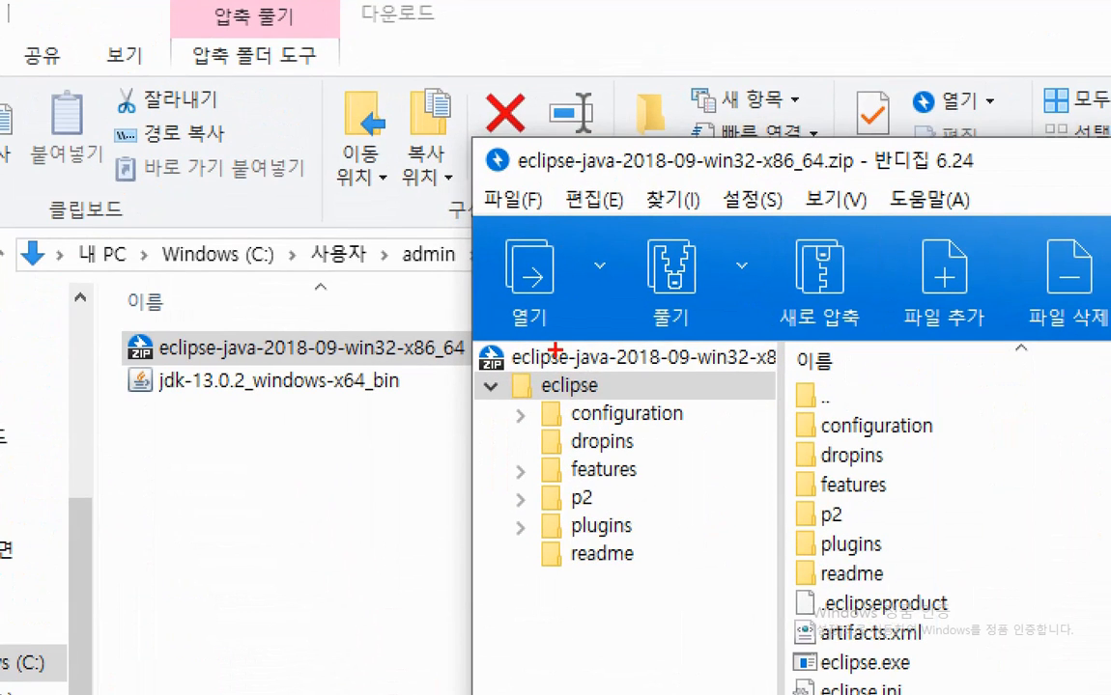
pyautogui.moveTo(577, 345)
pyautogui.mouseDown()
pyautogui.moveTo(480, 237)
pyautogui.moveTo(600, 293)
pyautogui.moveTo(537, 349)
pyautogui.mouseUp()
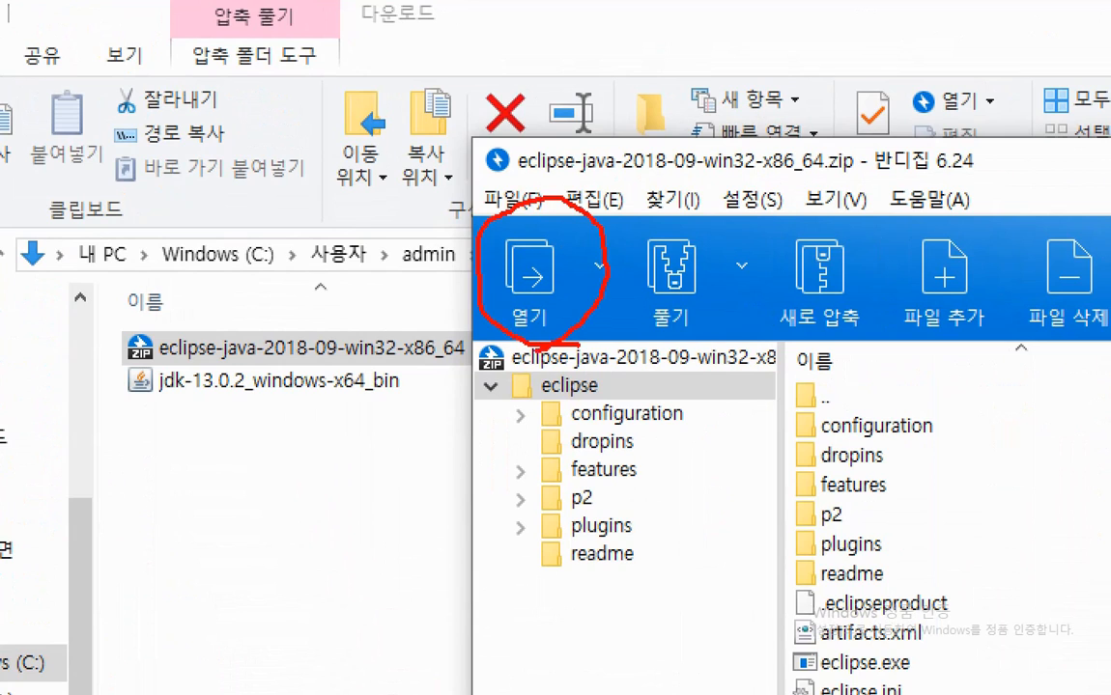
pyautogui.moveTo(594, 197); pyautogui.dragTo(521, 349)
pyautogui.moveTo(447, 178); pyautogui.dragTo(565, 299)
pyautogui.moveTo(628, 333); pyautogui.dragTo(627, 273)
pyautogui.moveTo(629, 209)
pyautogui.mouseDown()
pyautogui.moveTo(723, 209)
pyautogui.moveTo(726, 338)
pyautogui.moveTo(627, 341)
pyautogui.mouseUp()
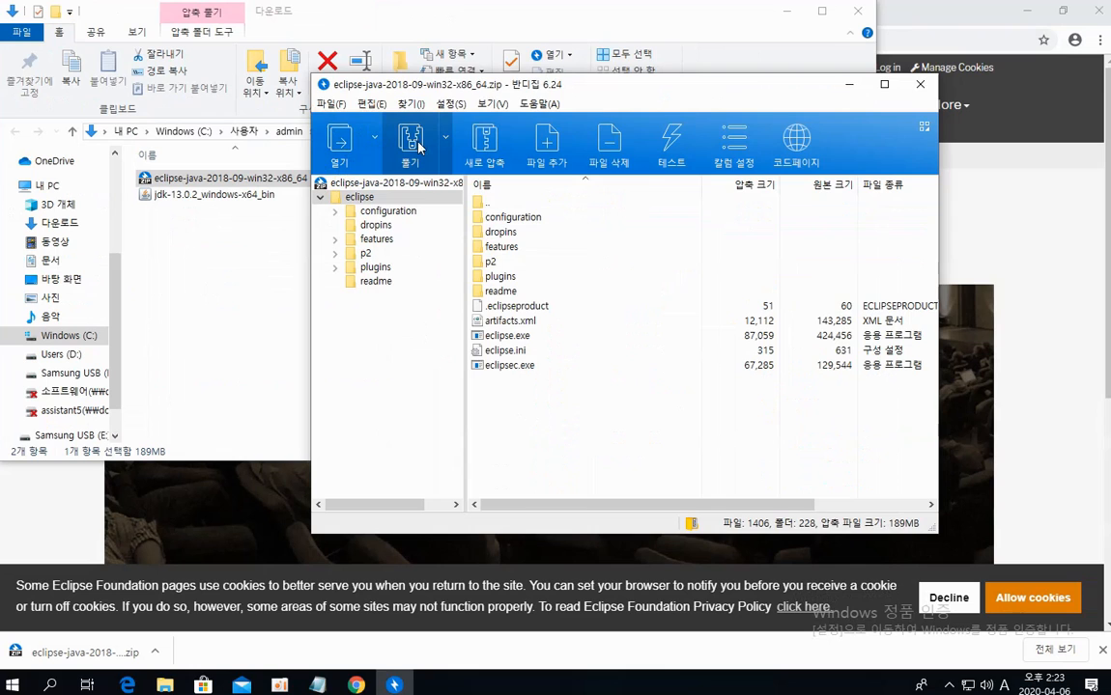
# Extract the whole archive into the Downloads folder, then close the progress dialog and the archive program
pyautogui.click(414, 145)
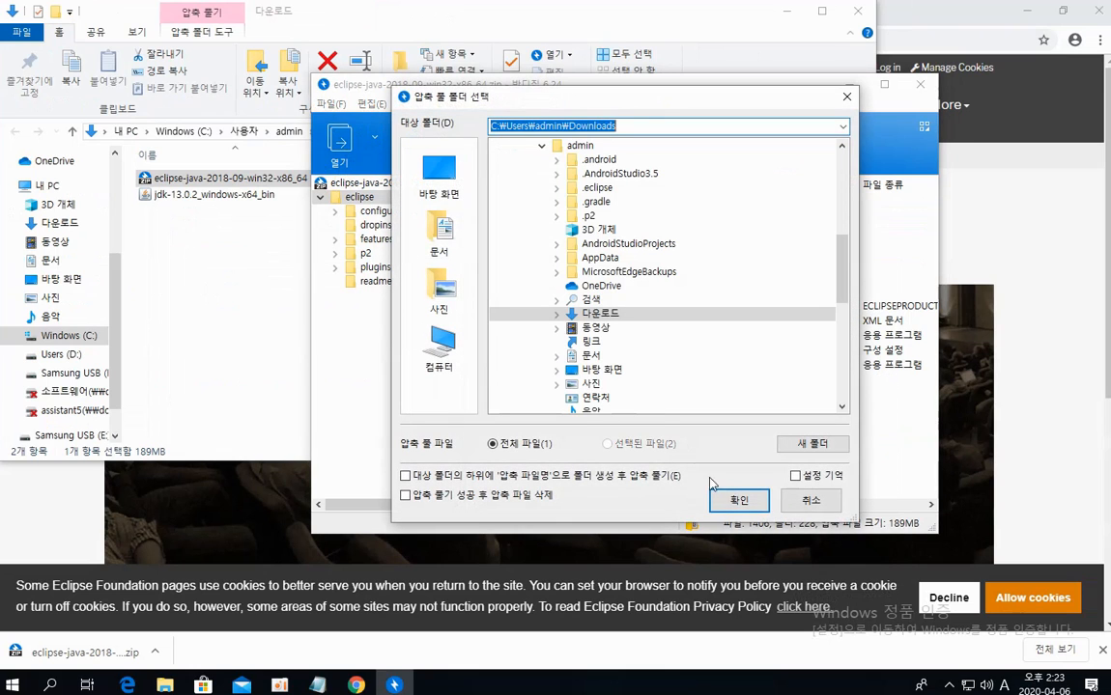
pyautogui.click(737, 500)
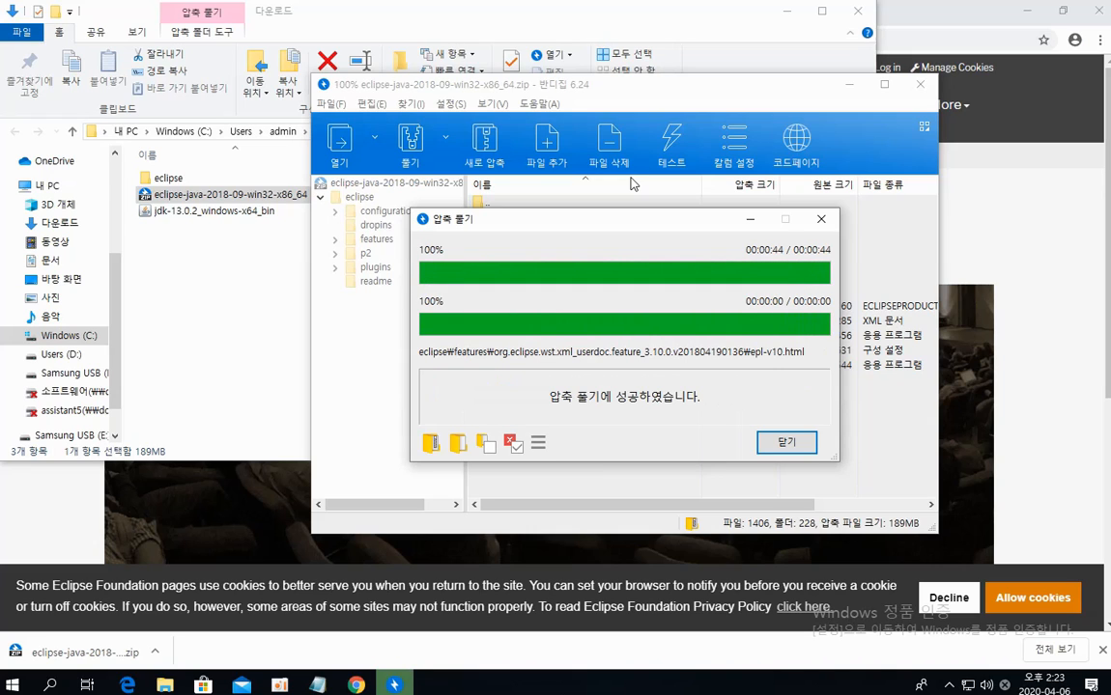
pyautogui.click(787, 444)
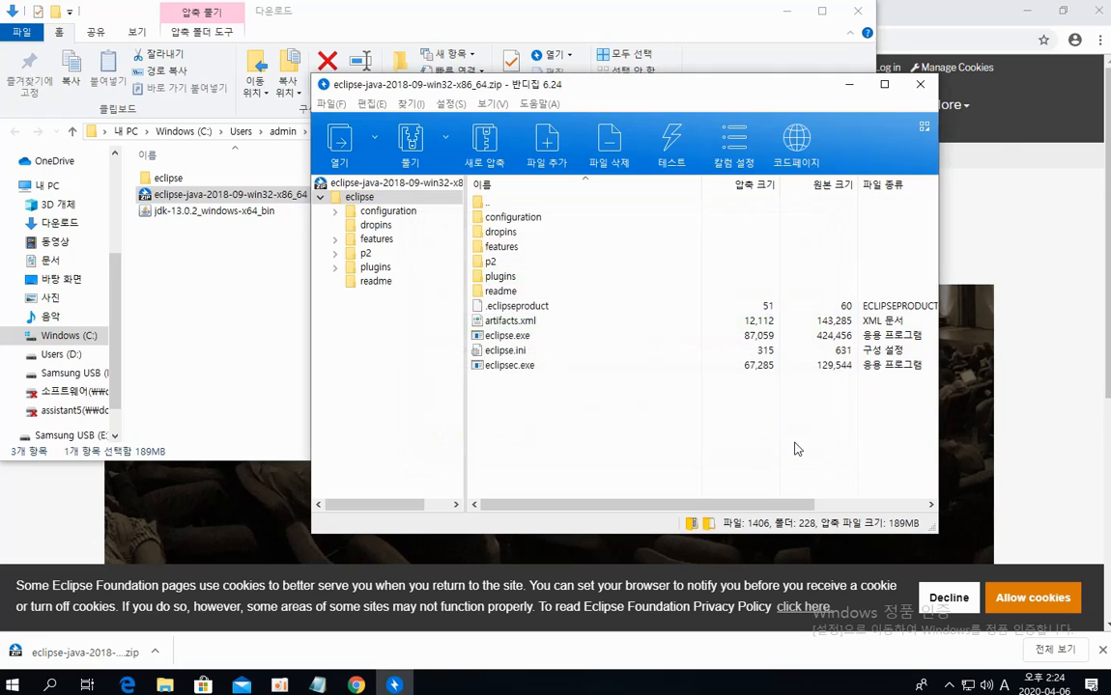
pyautogui.click(920, 86)
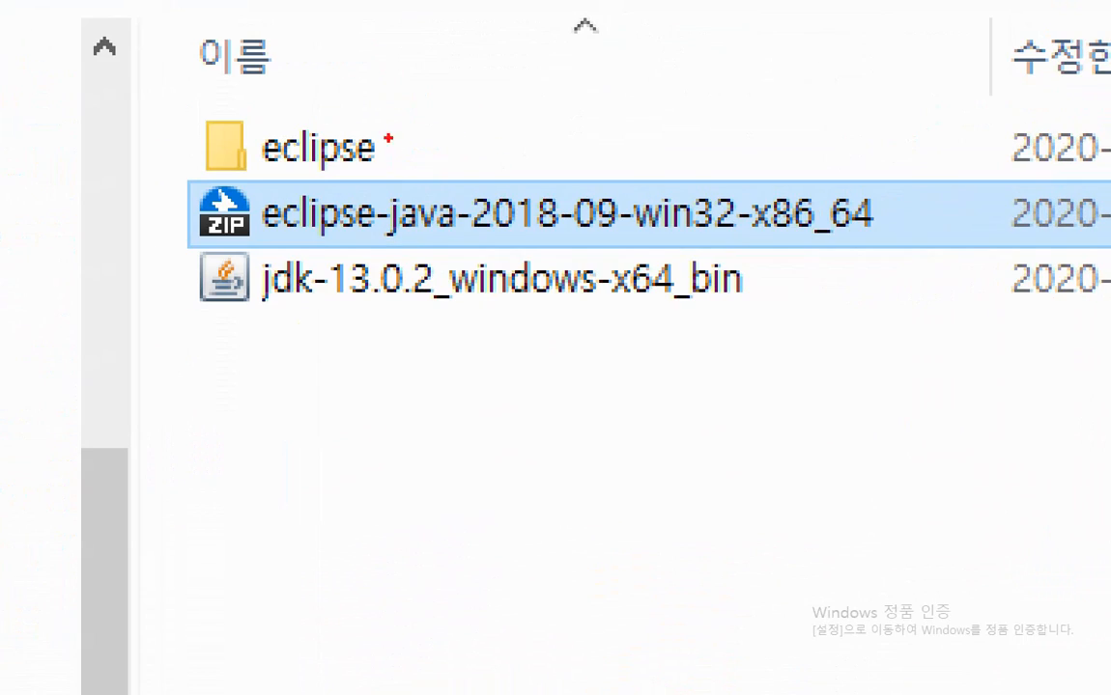
# Open the extracted eclipse folder in Downloads and examine its files
pyautogui.moveTo(384, 166)
pyautogui.mouseDown()
pyautogui.moveTo(198, 170)
pyautogui.moveTo(287, 93)
pyautogui.moveTo(411, 145)
pyautogui.moveTo(381, 176)
pyautogui.mouseUp()
pyautogui.press('Escape')
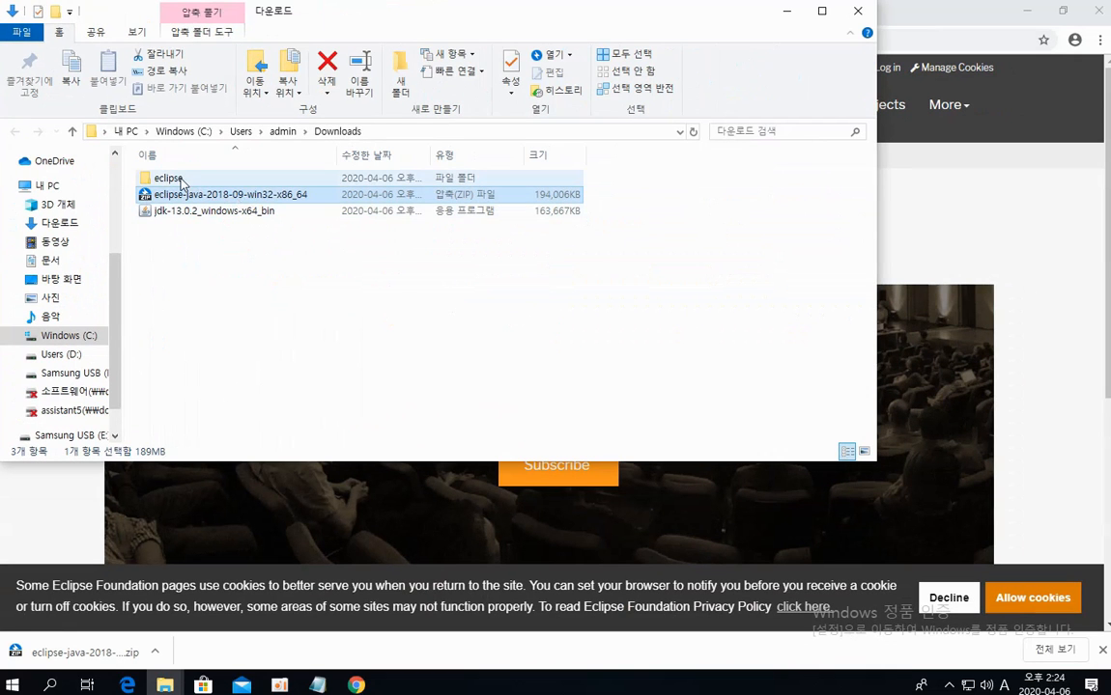
pyautogui.doubleClick(180, 178)
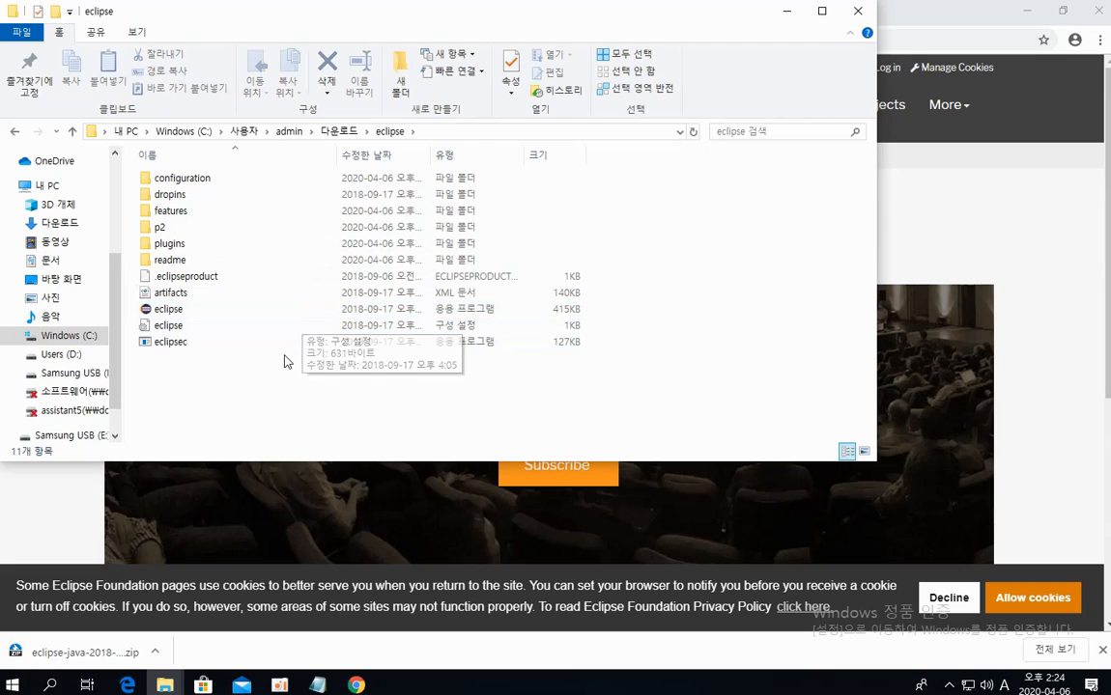
pyautogui.hotkey('ctrl', '1')
pyautogui.click(404, 350)
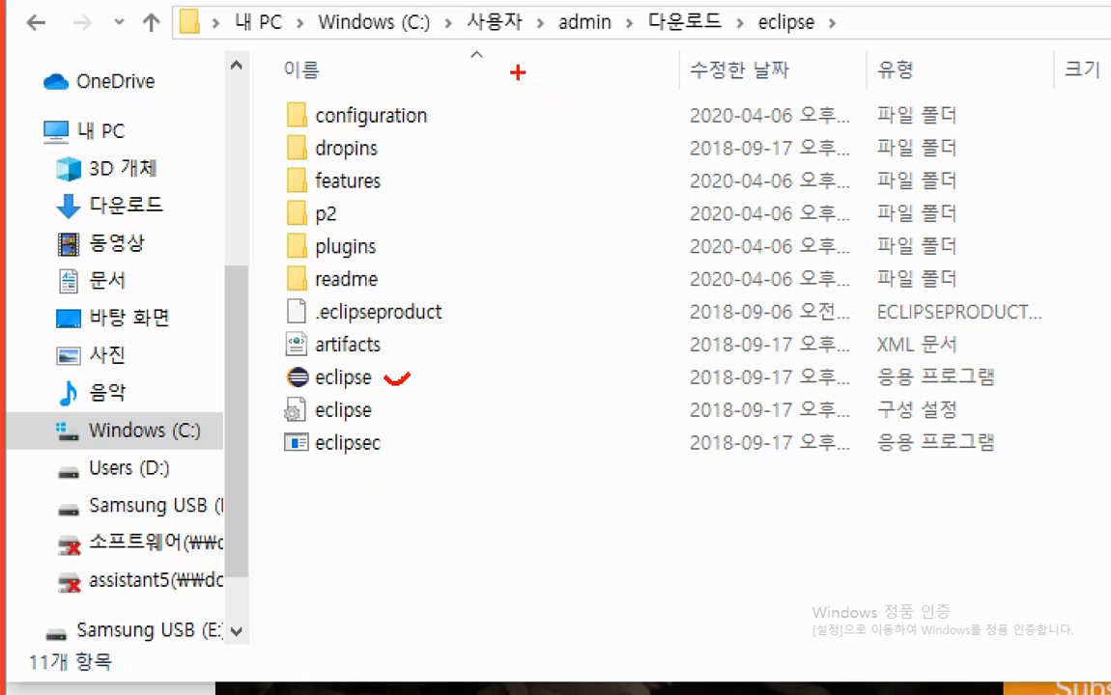
pyautogui.moveTo(697, 36)
pyautogui.mouseDown()
pyautogui.moveTo(257, 30)
pyautogui.moveTo(212, 42)
pyautogui.mouseUp()
pyautogui.moveTo(435, 95)
pyautogui.mouseDown()
pyautogui.moveTo(307, 94)
pyautogui.moveTo(261, 135)
pyautogui.moveTo(263, 440)
pyautogui.moveTo(521, 194)
pyautogui.moveTo(440, 96)
pyautogui.moveTo(410, 92)
pyautogui.mouseUp()
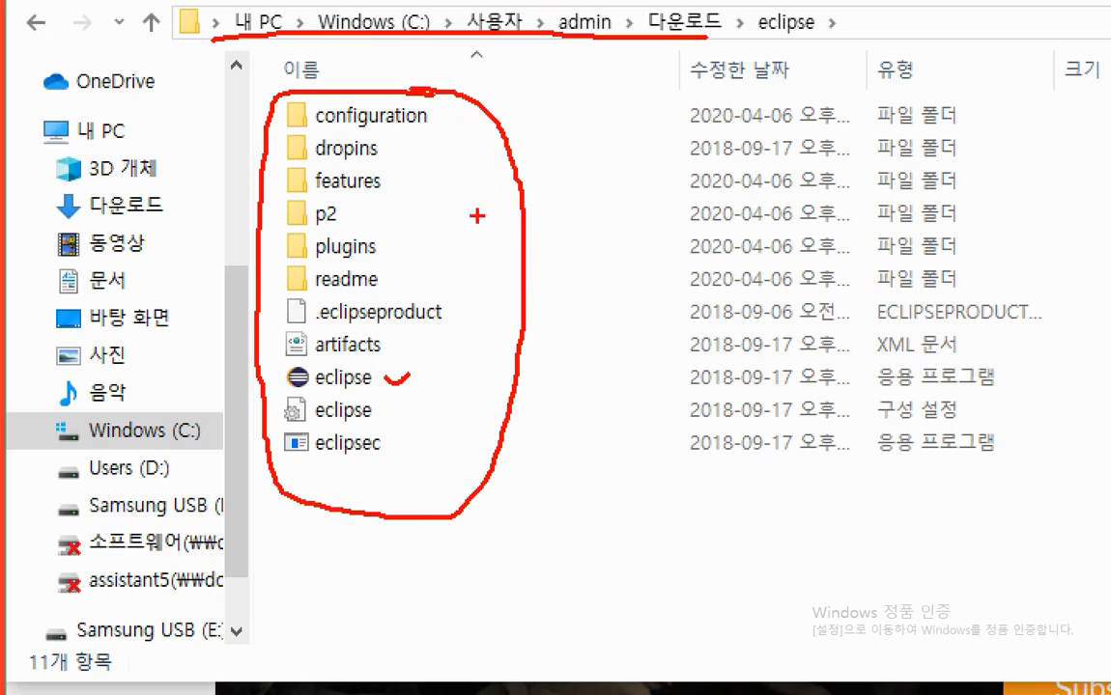
pyautogui.moveTo(480, 228)
pyautogui.mouseDown()
pyautogui.moveTo(501, 206)
pyautogui.moveTo(633, 188)
pyautogui.moveTo(652, 209)
pyautogui.moveTo(767, 190)
pyautogui.moveTo(779, 205)
pyautogui.mouseUp()
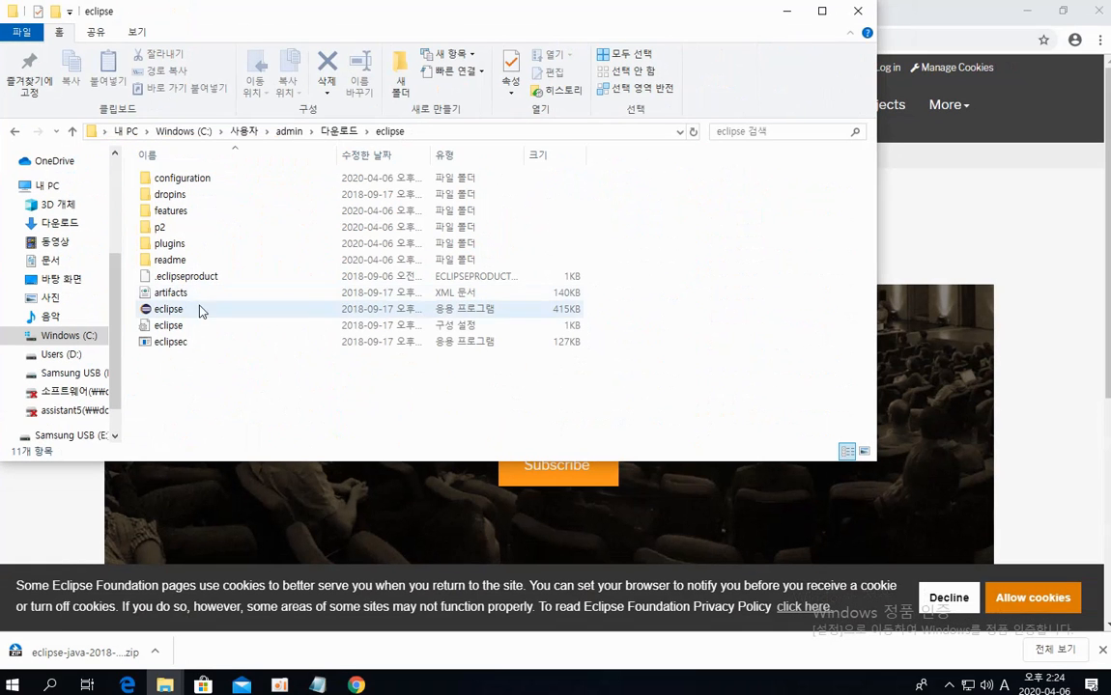
# Select all files and folders in the extracted eclipse folder and copy them
pyautogui.moveTo(208, 358); pyautogui.dragTo(145, 166)
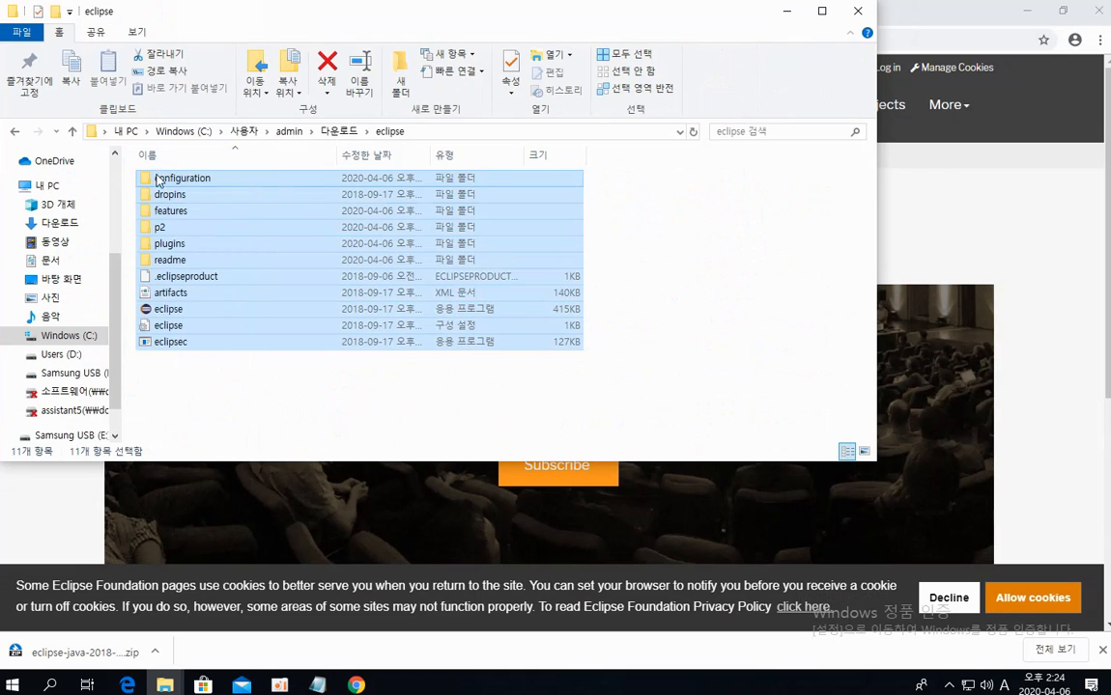
pyautogui.rightClick(218, 312)
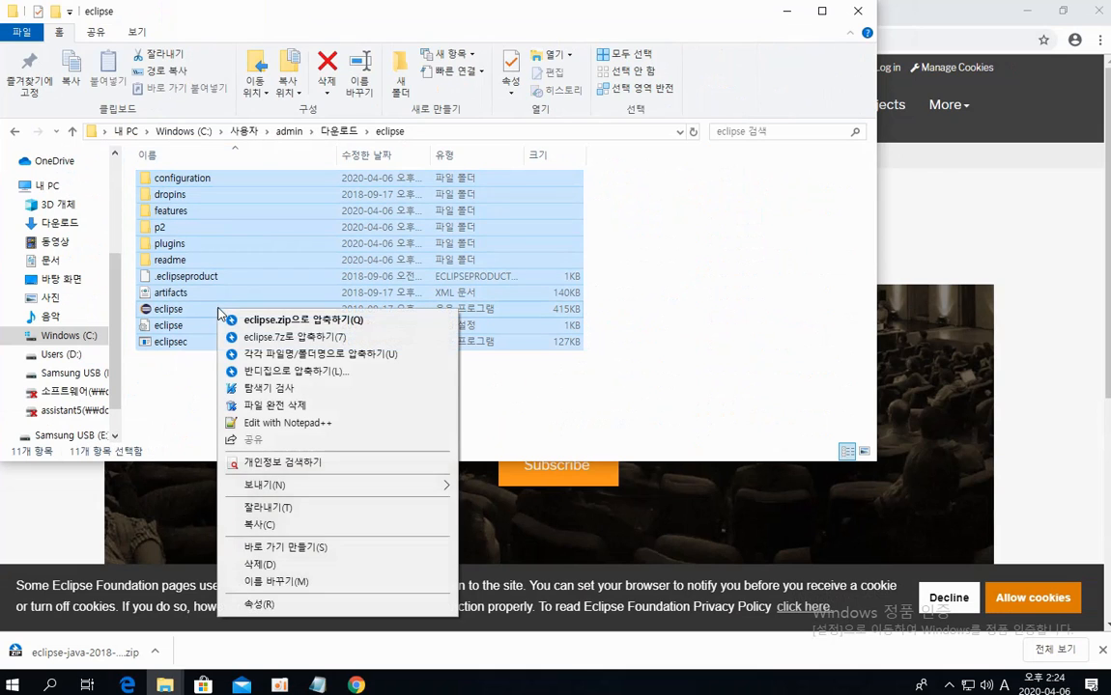
pyautogui.click(267, 528)
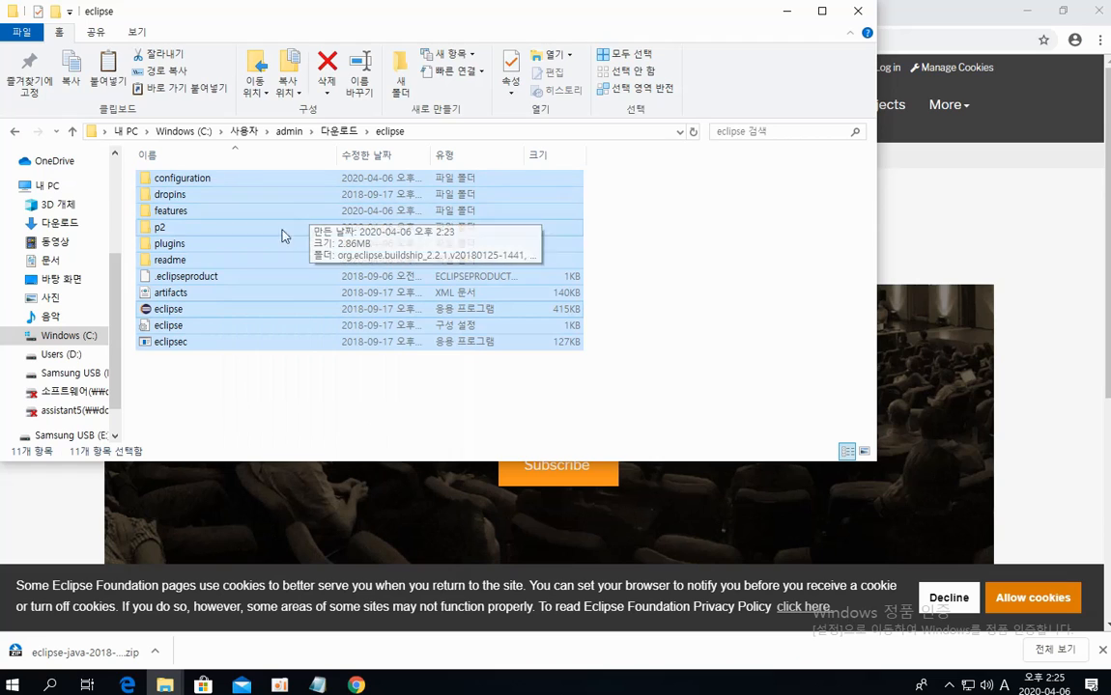
# Paste the copied Eclipse files into the eclipse folder under D:\java2020
pyautogui.scroll(-1, 85, 317)
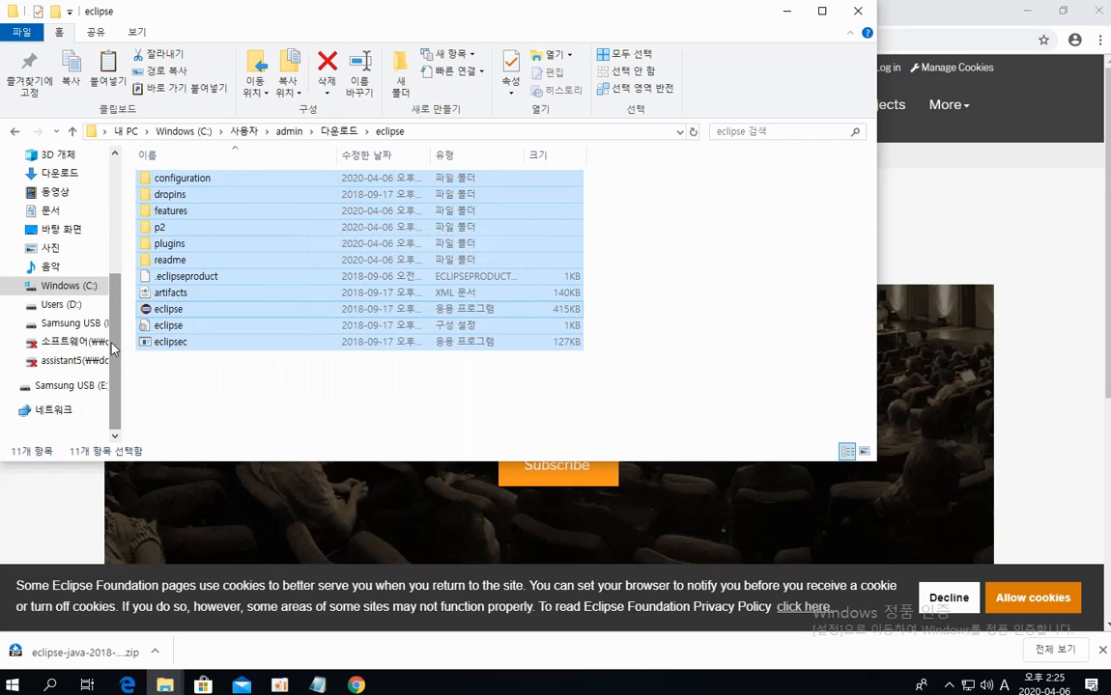
pyautogui.click(65, 303)
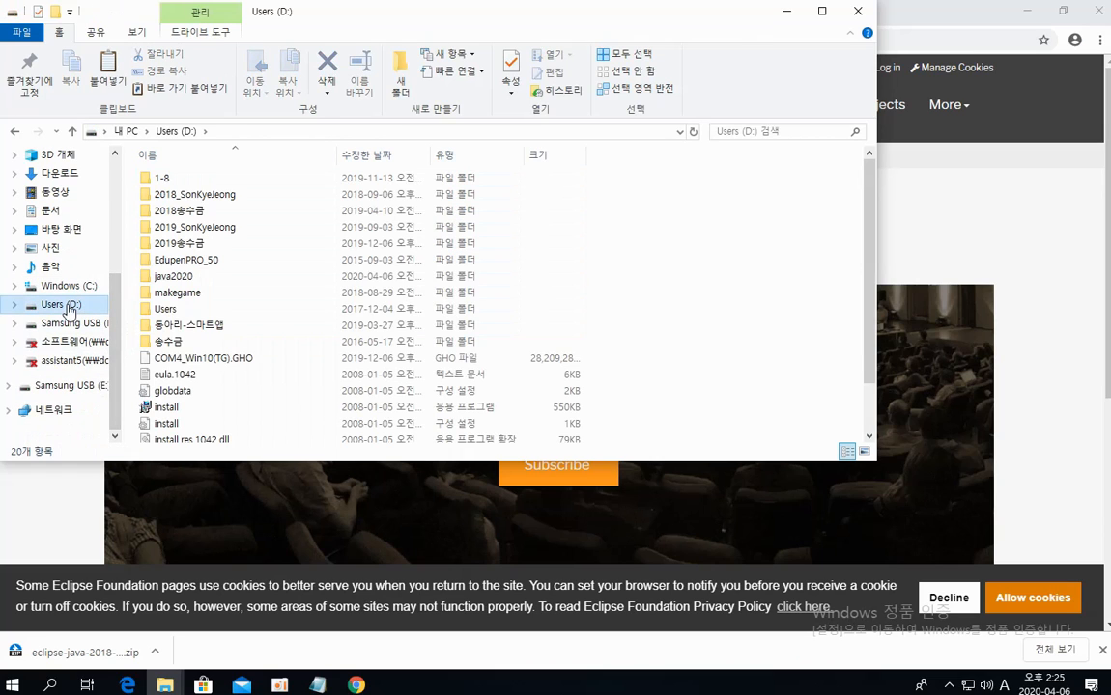
pyautogui.doubleClick(178, 277)
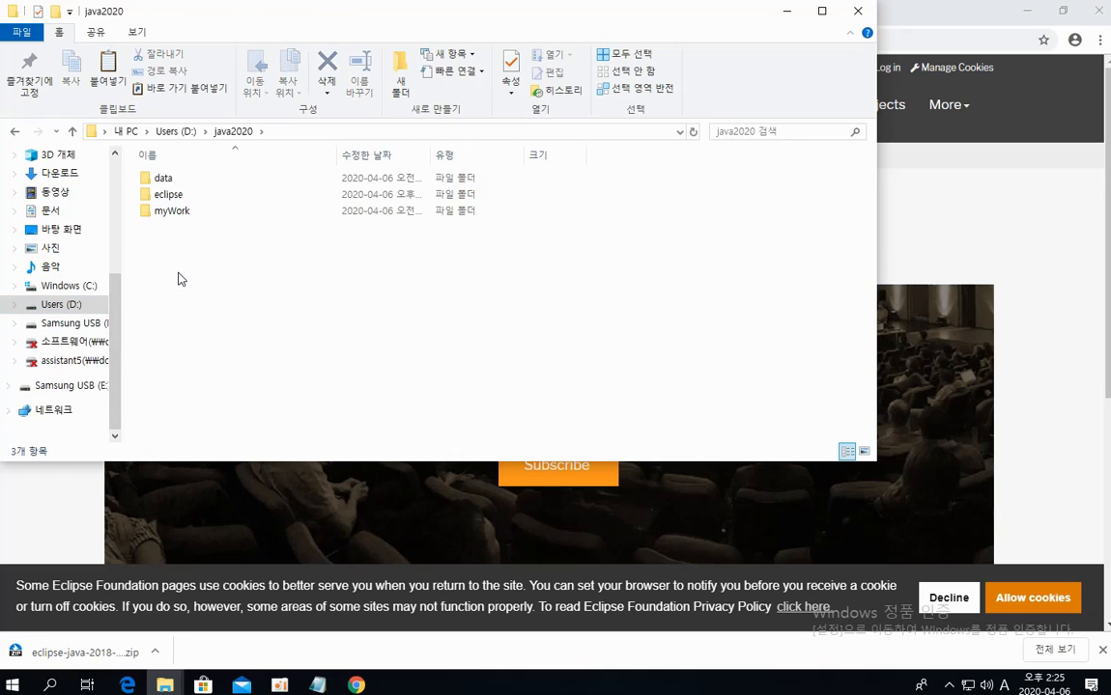
pyautogui.doubleClick(169, 195)
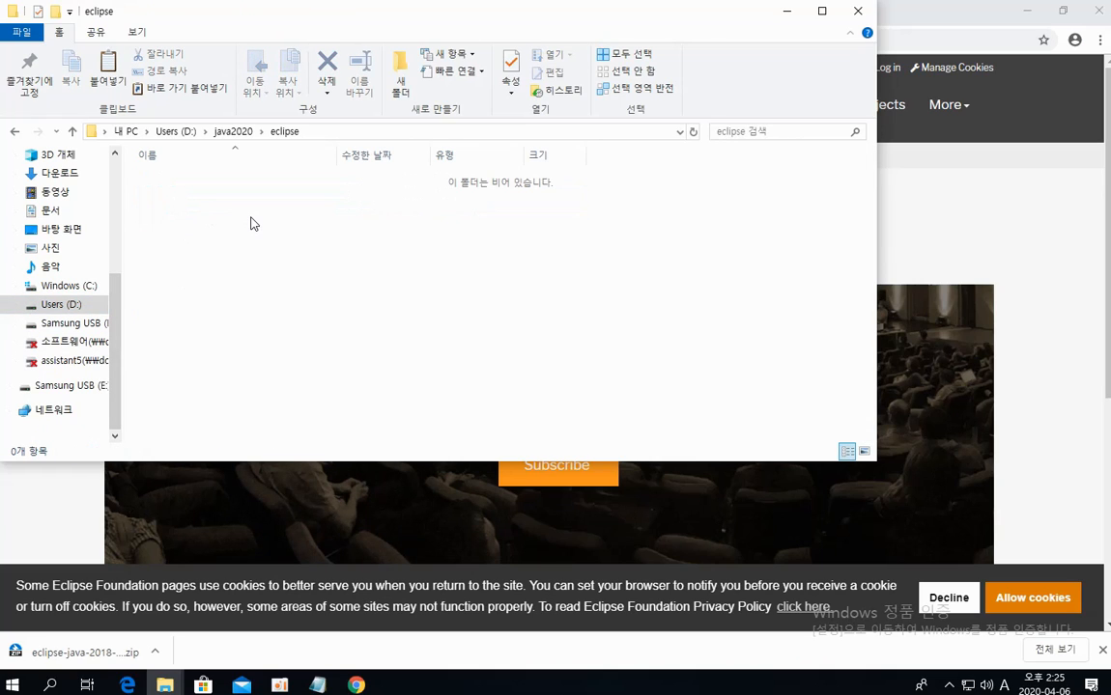
pyautogui.rightClick(250, 224)
pyautogui.click(310, 343)
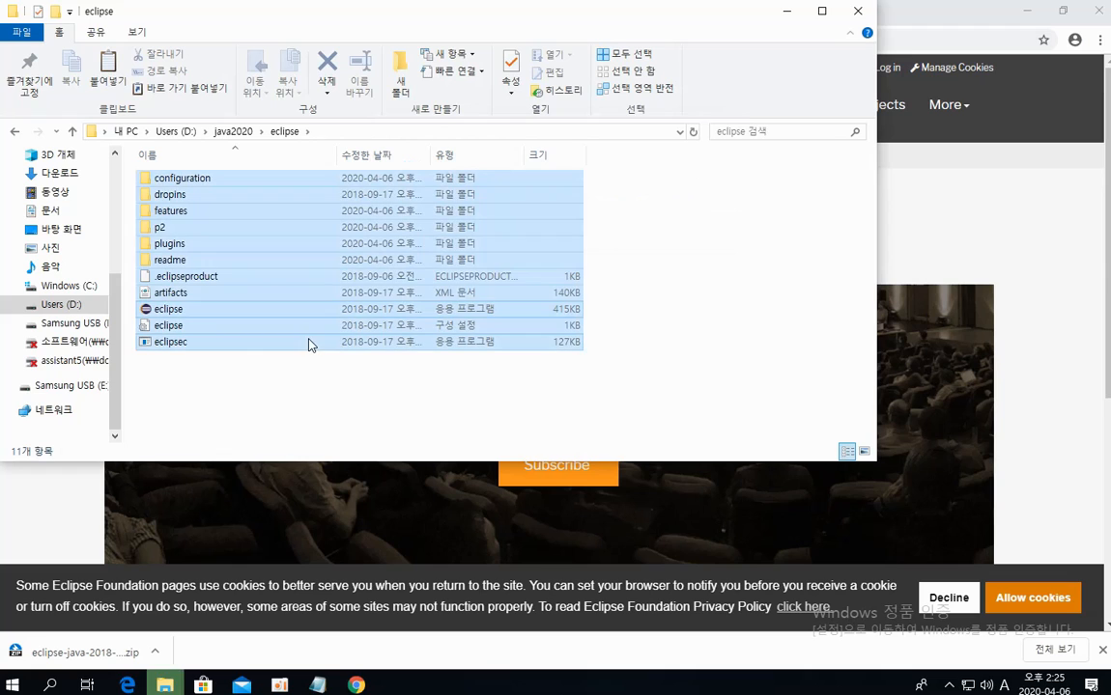
pyautogui.click(382, 413)
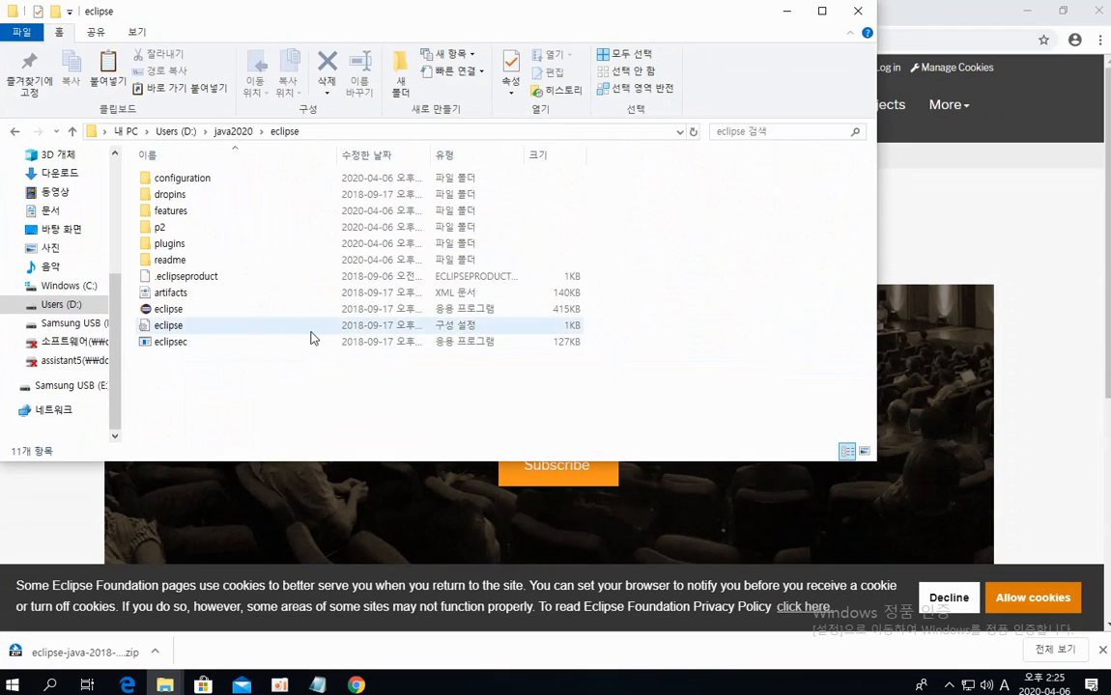
# Run eclipse.exe from the D:\java2020\eclipse folder to open the workspace launcher
pyautogui.doubleClick(184, 311)
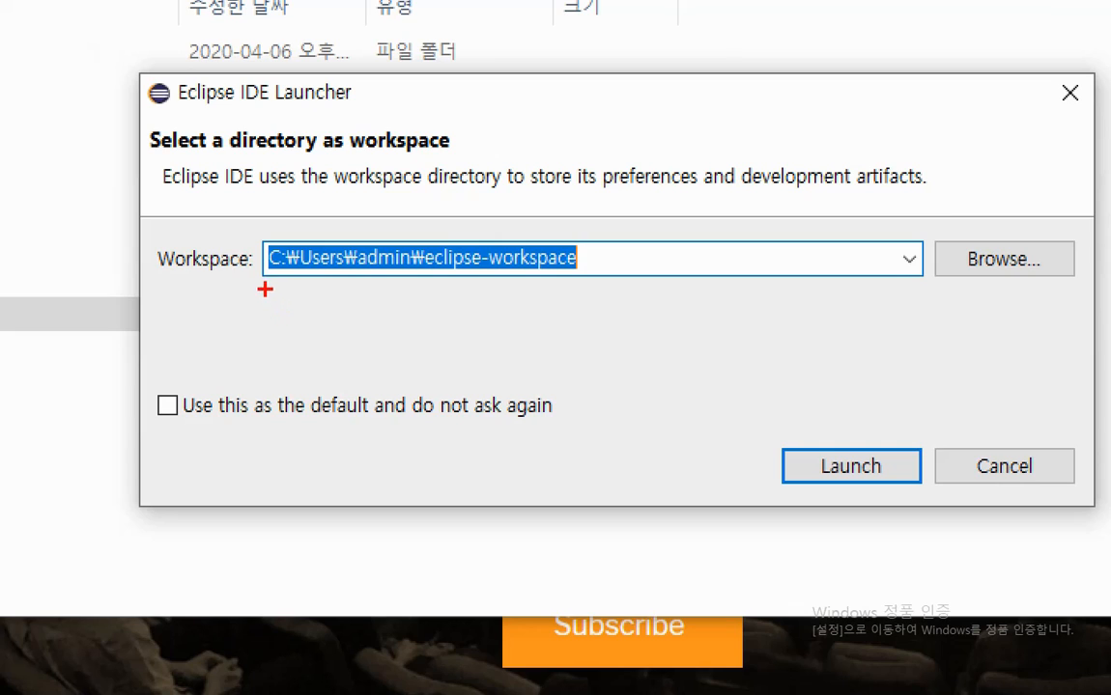
pyautogui.moveTo(258, 287); pyautogui.dragTo(610, 288)
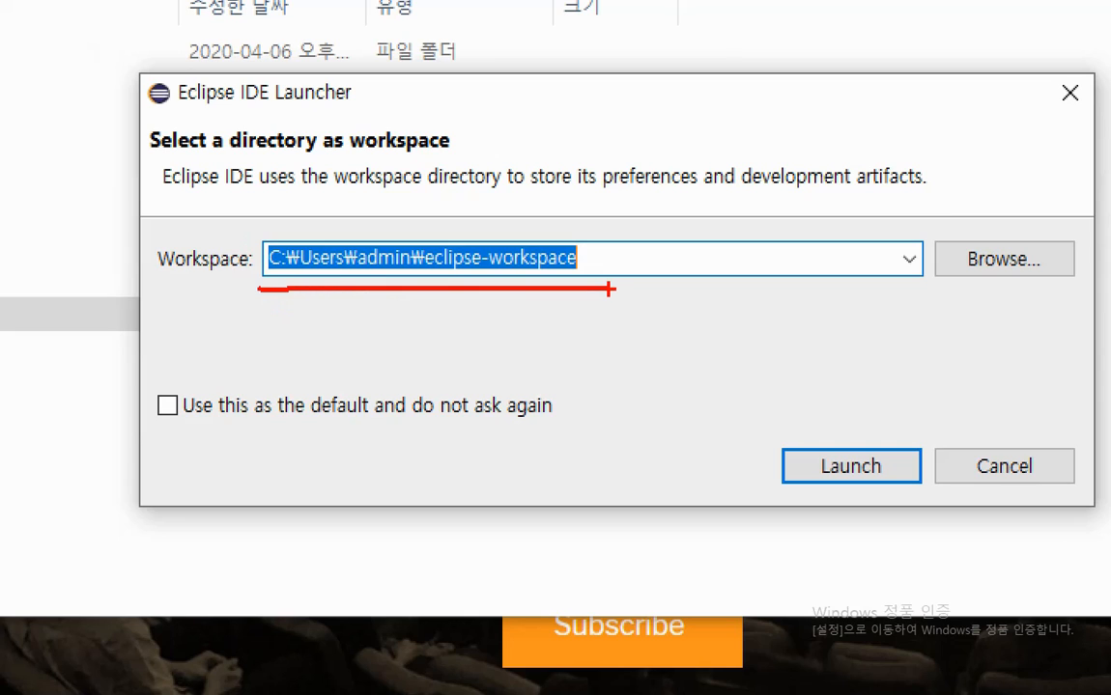
pyautogui.moveTo(608, 288); pyautogui.dragTo(613, 288)
pyautogui.moveTo(597, 253)
pyautogui.mouseDown()
pyautogui.moveTo(602, 262)
pyautogui.moveTo(615, 252)
pyautogui.mouseUp()
pyautogui.moveTo(1029, 289)
pyautogui.mouseDown()
pyautogui.moveTo(961, 288)
pyautogui.moveTo(990, 217)
pyautogui.moveTo(1035, 266)
pyautogui.moveTo(990, 295)
pyautogui.mouseUp()
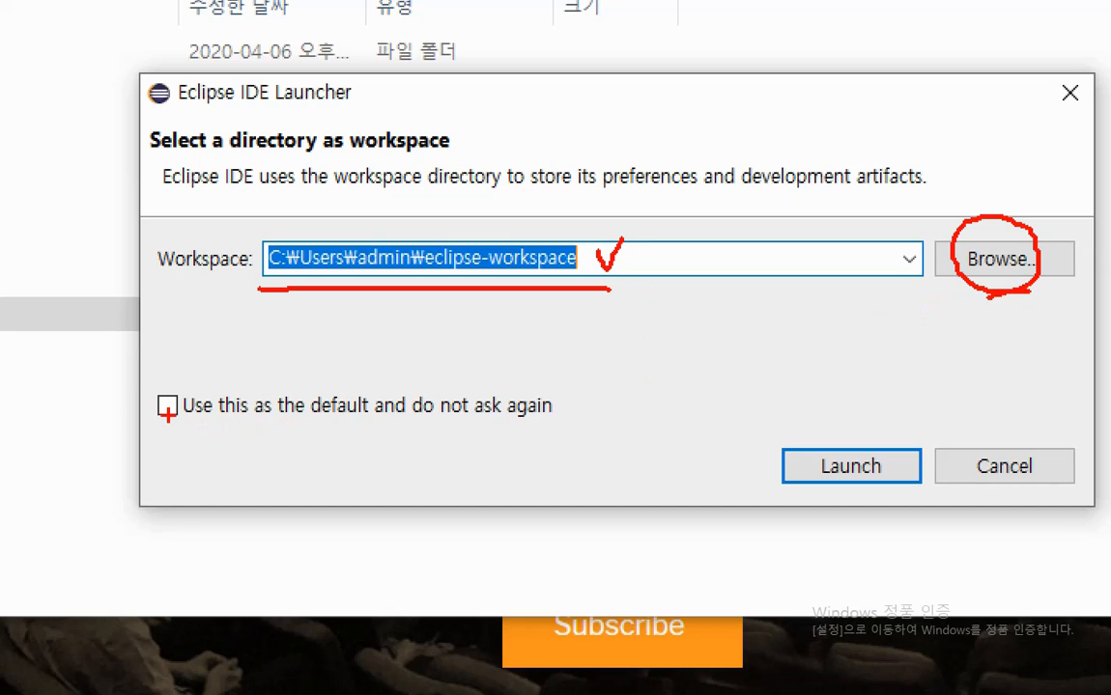
pyautogui.moveTo(162, 386); pyautogui.dragTo(189, 379)
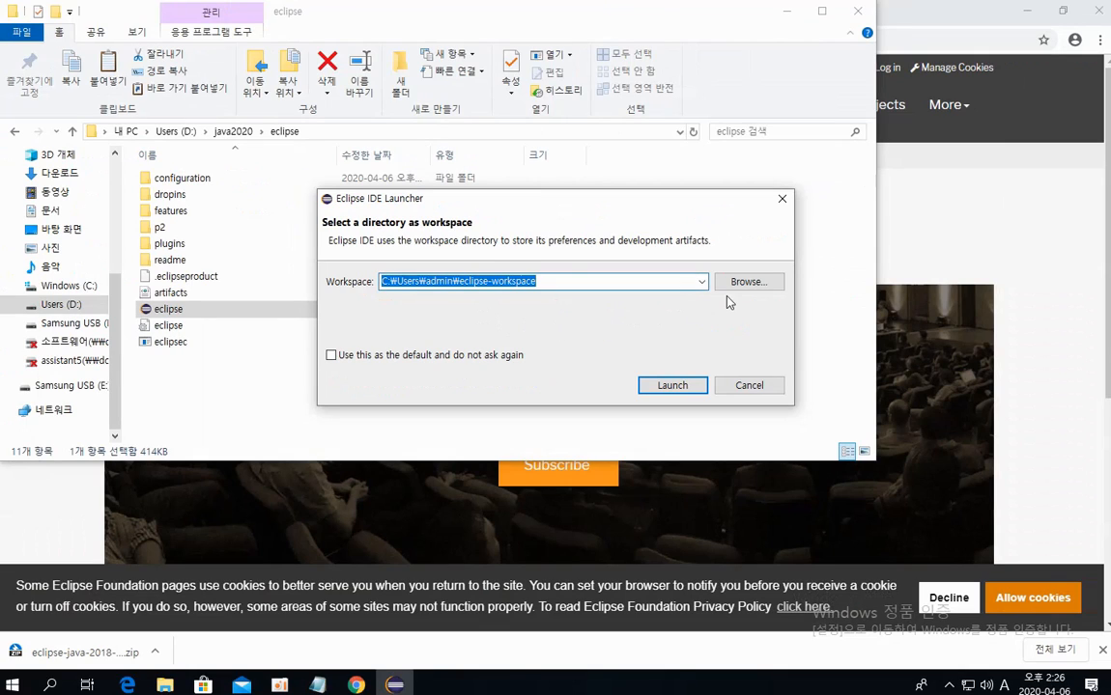
# Set the workspace to D:\java2020\myWork, make it the default without asking again, and launch Eclipse
pyautogui.click(741, 288)
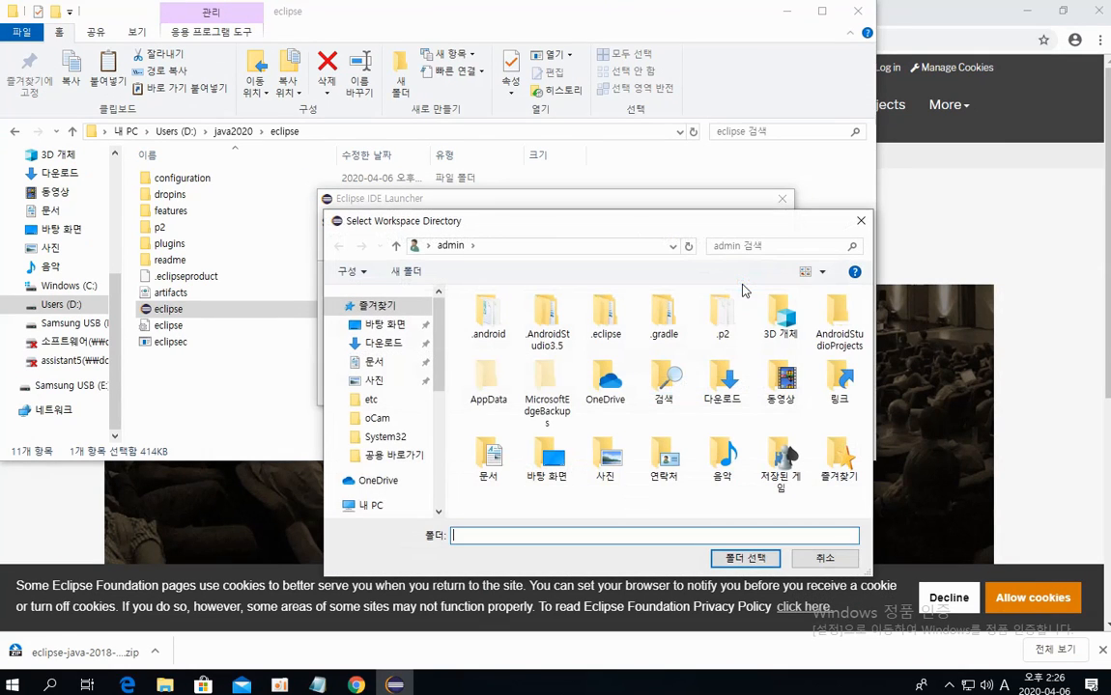
pyautogui.moveTo(441, 374); pyautogui.dragTo(440, 465)
pyautogui.click(382, 443)
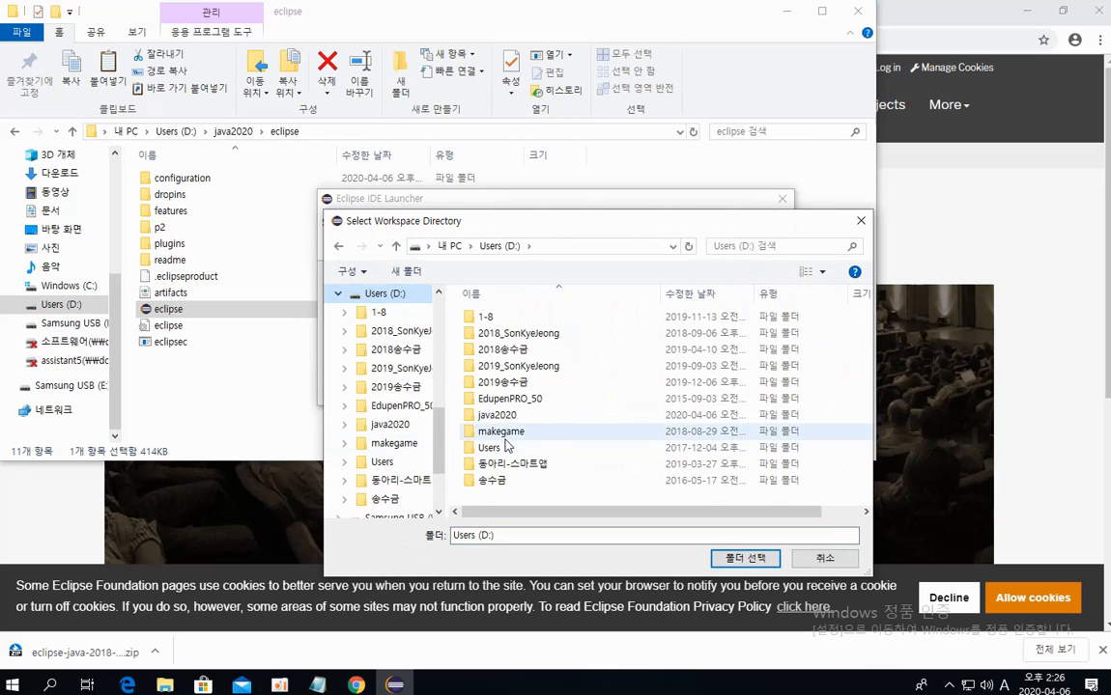
pyautogui.doubleClick(474, 414)
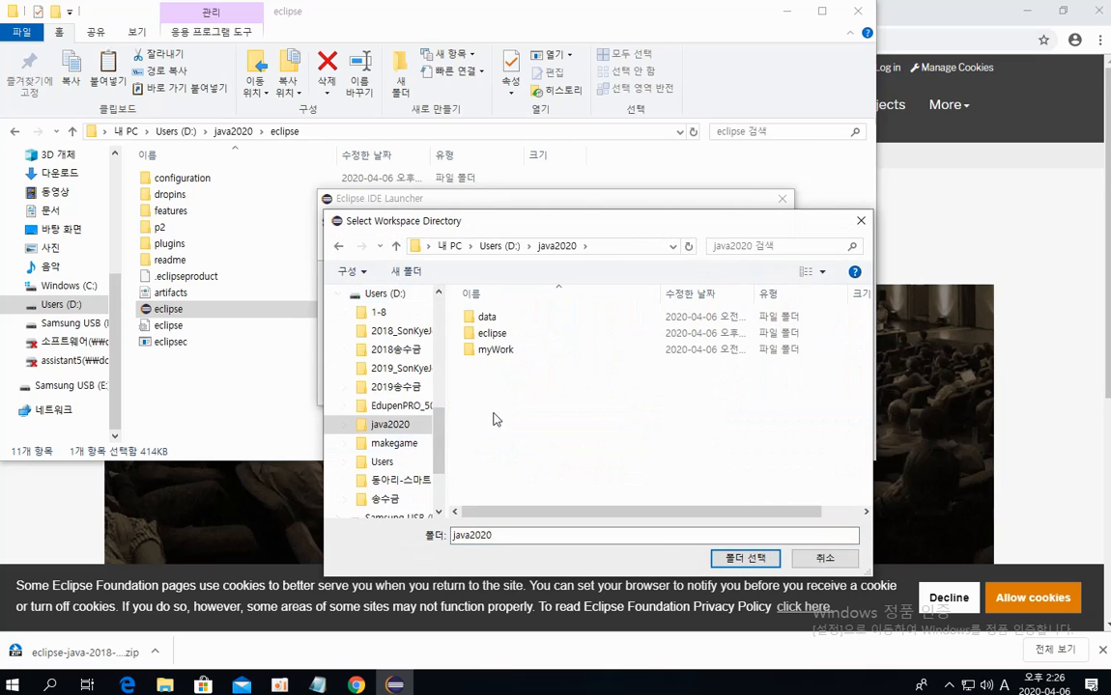
pyautogui.click(513, 351)
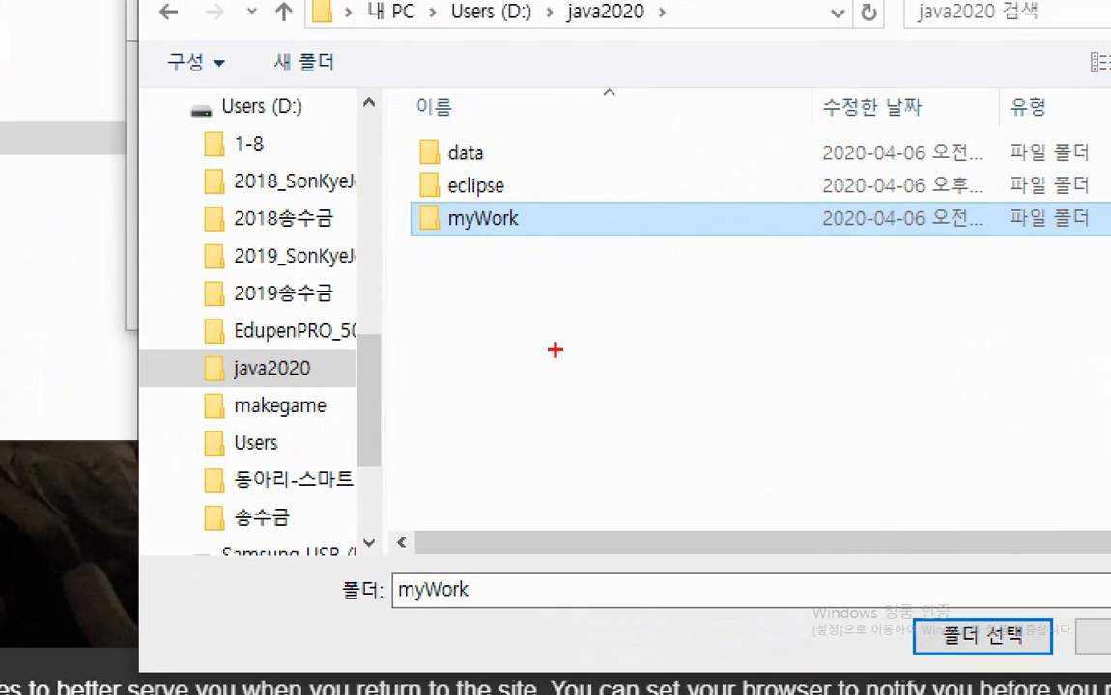
pyautogui.moveTo(539, 216)
pyautogui.mouseDown()
pyautogui.moveTo(548, 238)
pyautogui.moveTo(564, 197)
pyautogui.mouseUp()
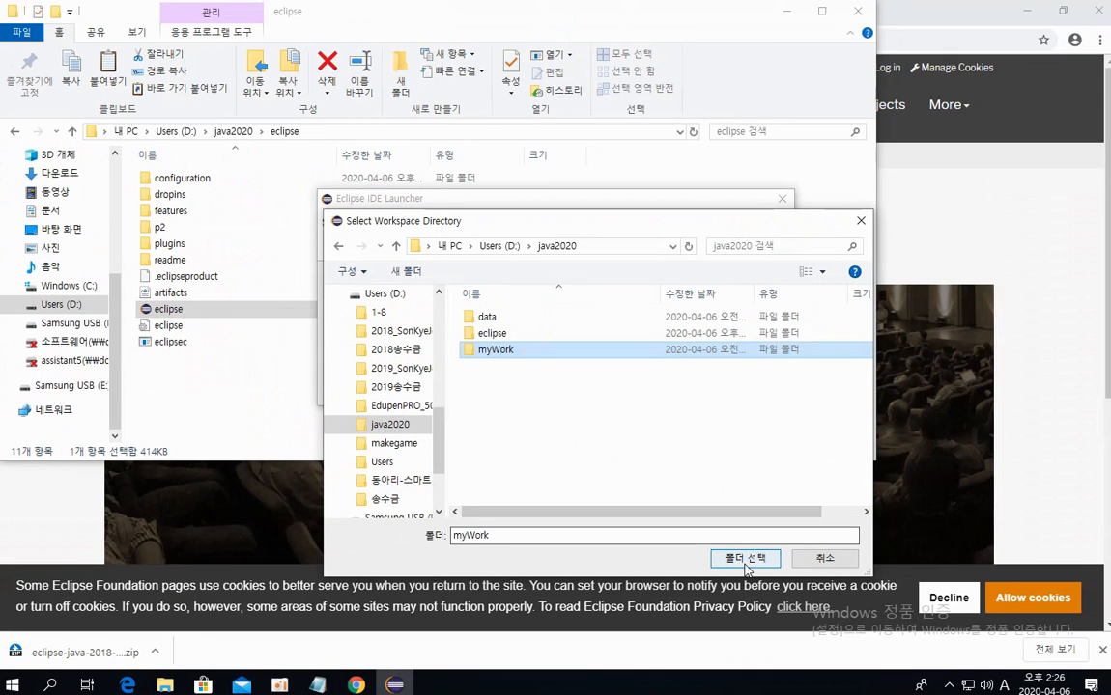
pyautogui.click(745, 562)
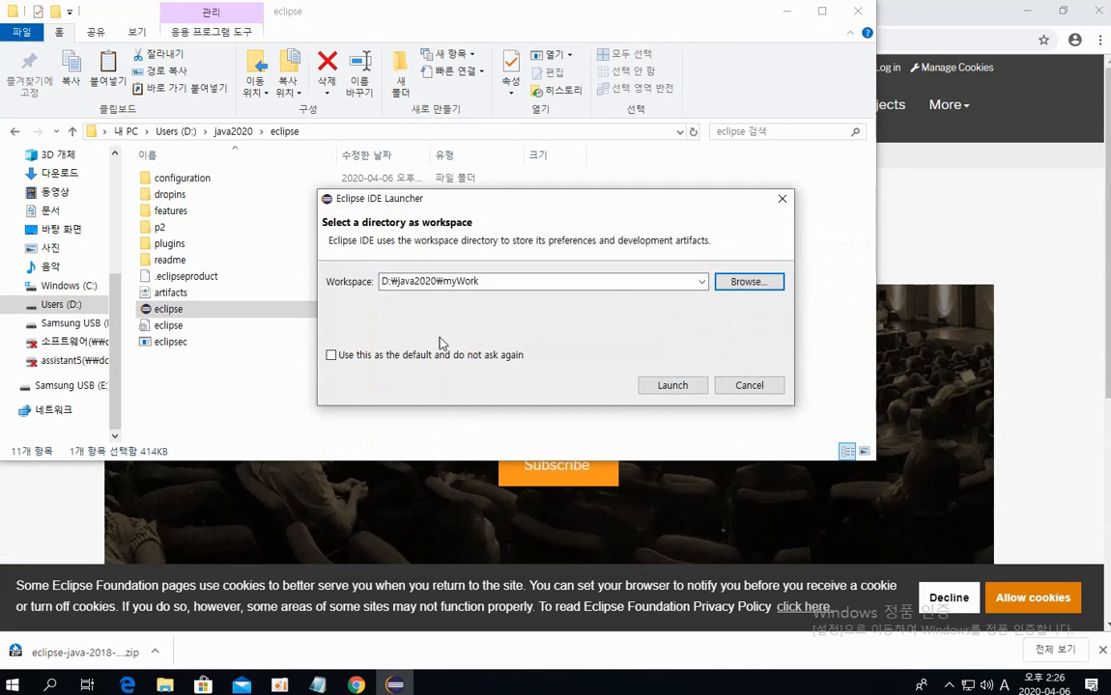
pyautogui.click(335, 356)
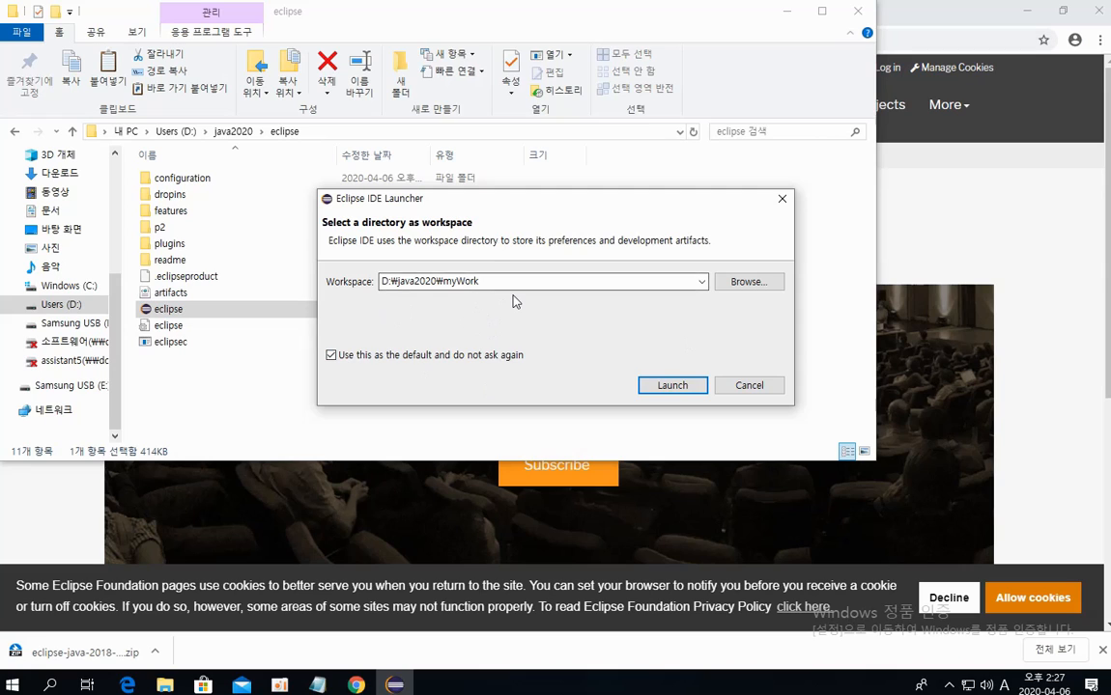
pyautogui.click(673, 386)
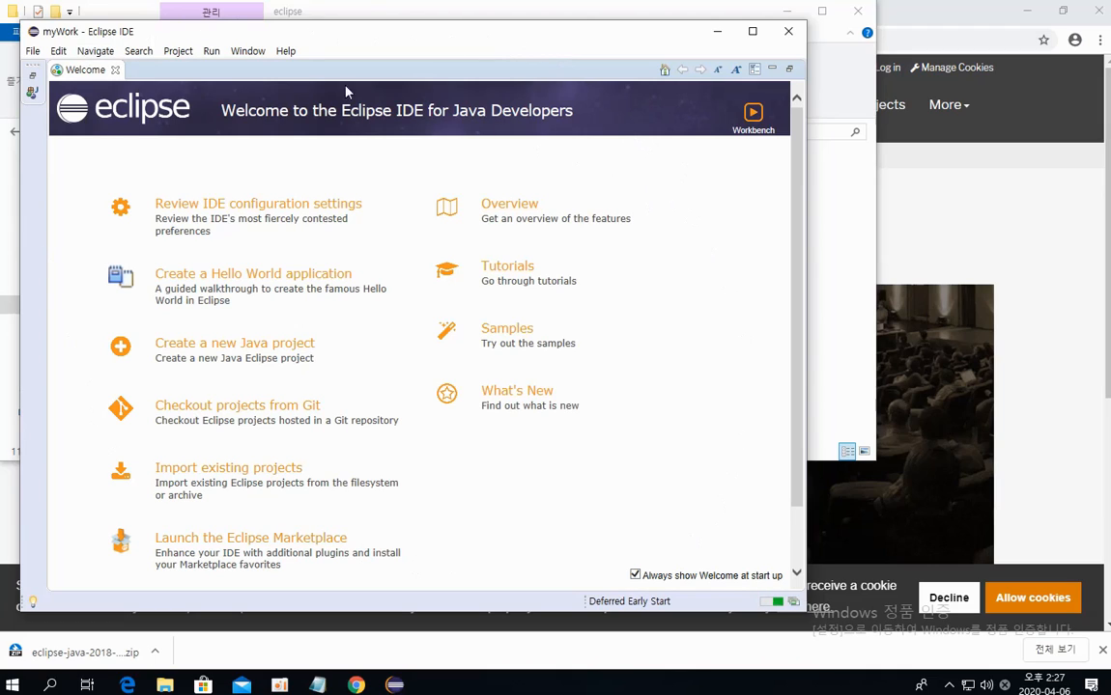
# Maximize the Eclipse window and close the Welcome tab
pyautogui.click(754, 33)
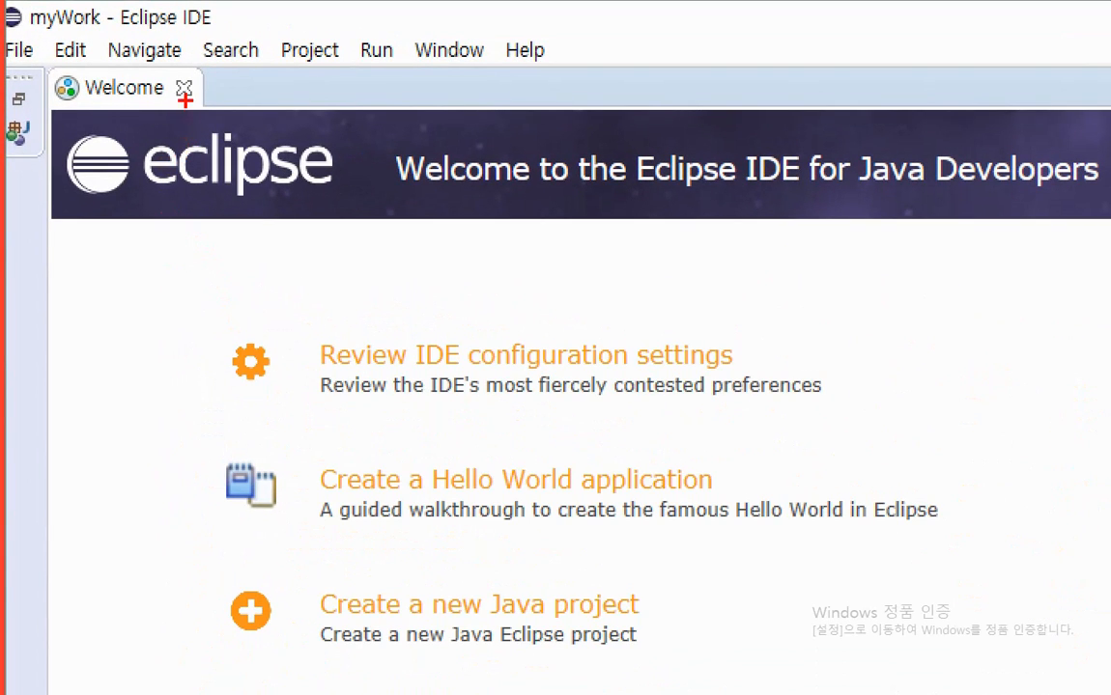
pyautogui.moveTo(176, 79)
pyautogui.mouseDown()
pyautogui.moveTo(170, 91)
pyautogui.moveTo(192, 102)
pyautogui.mouseUp()
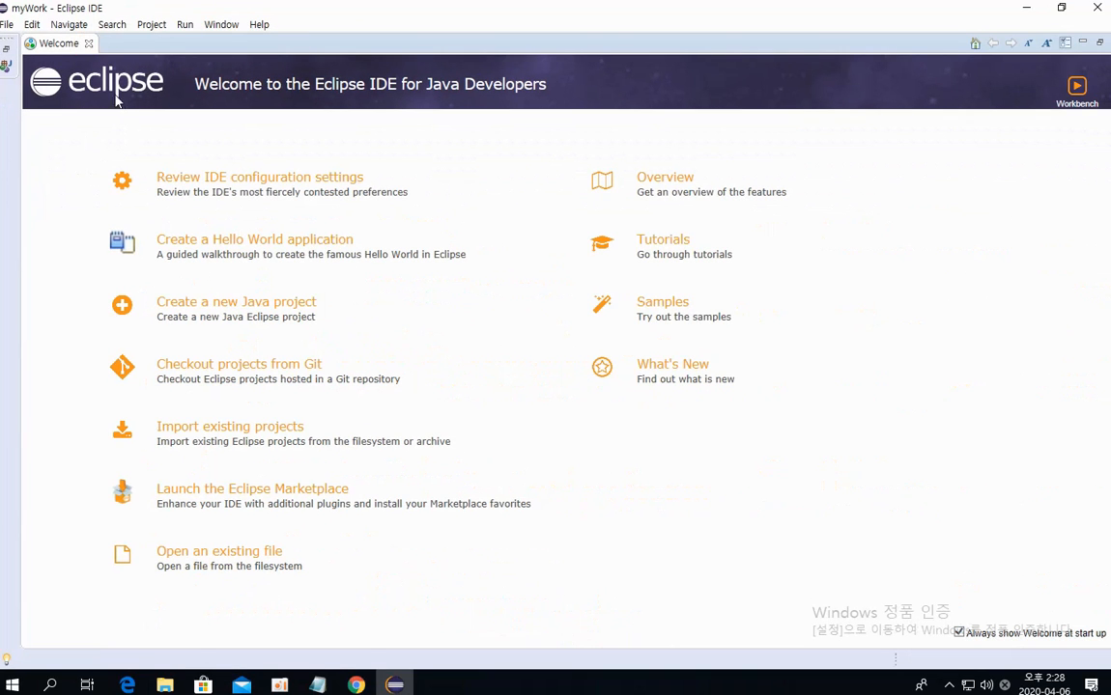
pyautogui.click(88, 44)
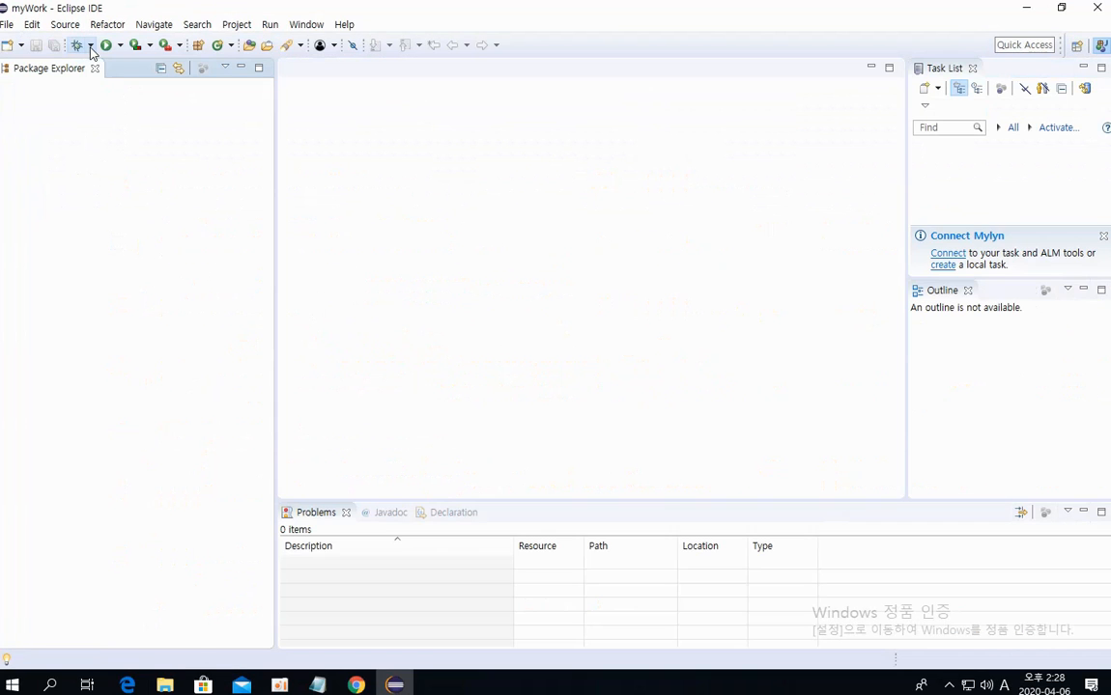